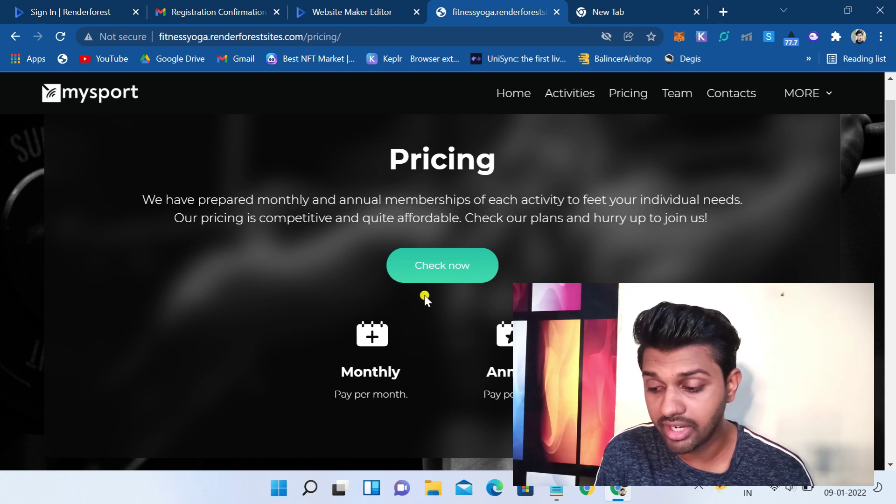
Review the monthly and annual membership plans on the published site's pricing page.
click(447, 276)
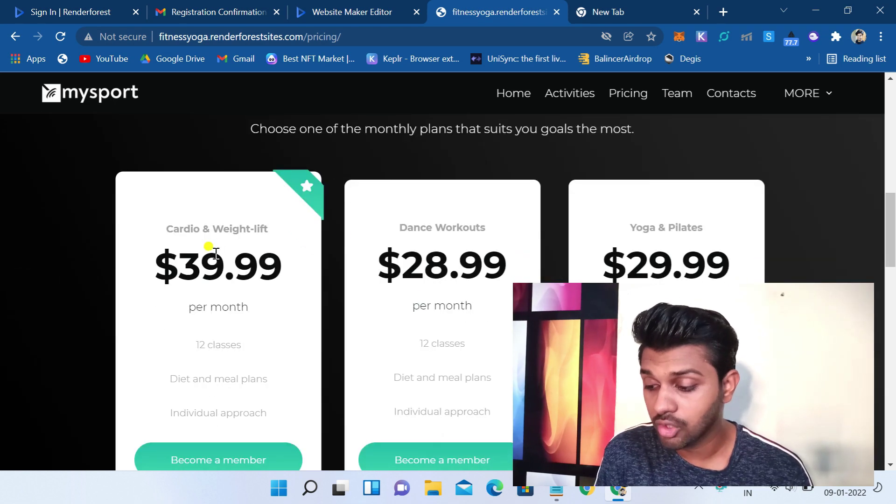
scroll(471, 334, down, 10)
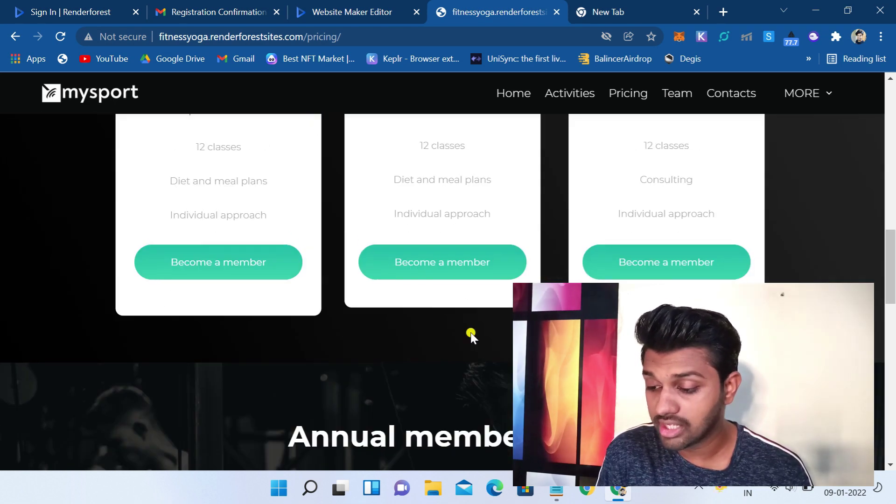
scroll(471, 332, up, 10)
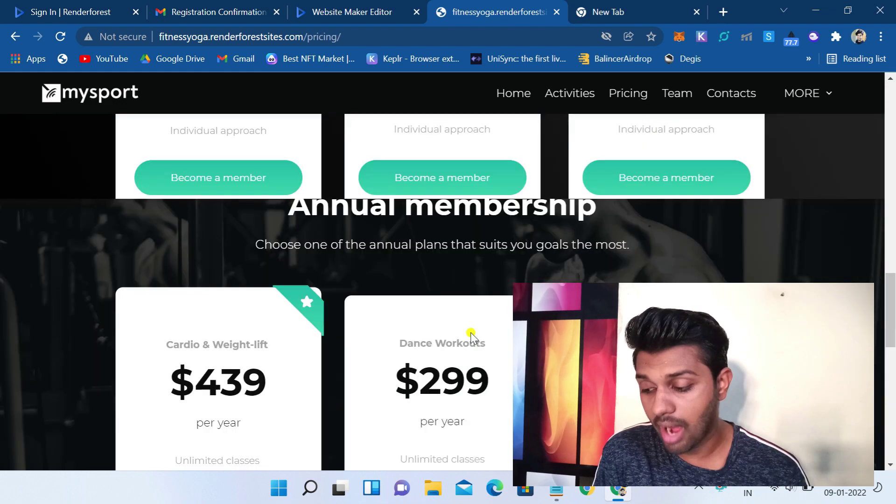
scroll(471, 333, up, 5)
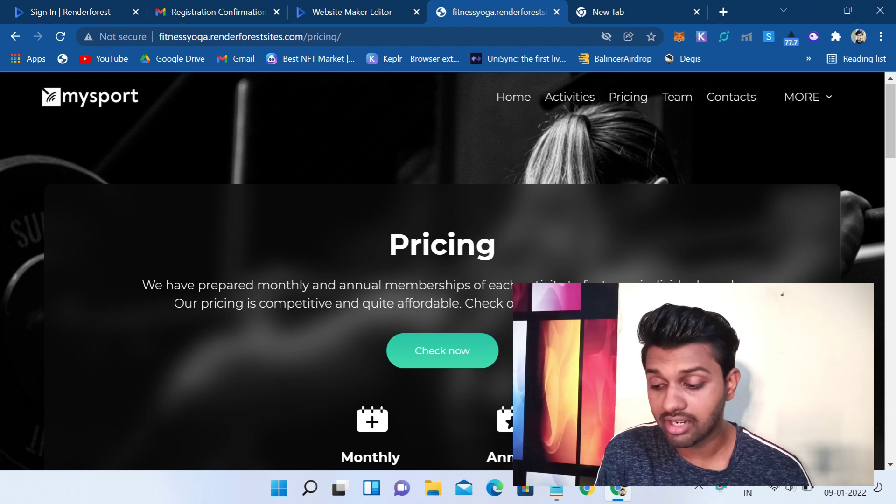
Go to the published site's Contacts section and review the contact details and map.
click(723, 98)
scroll(454, 398, up, 10)
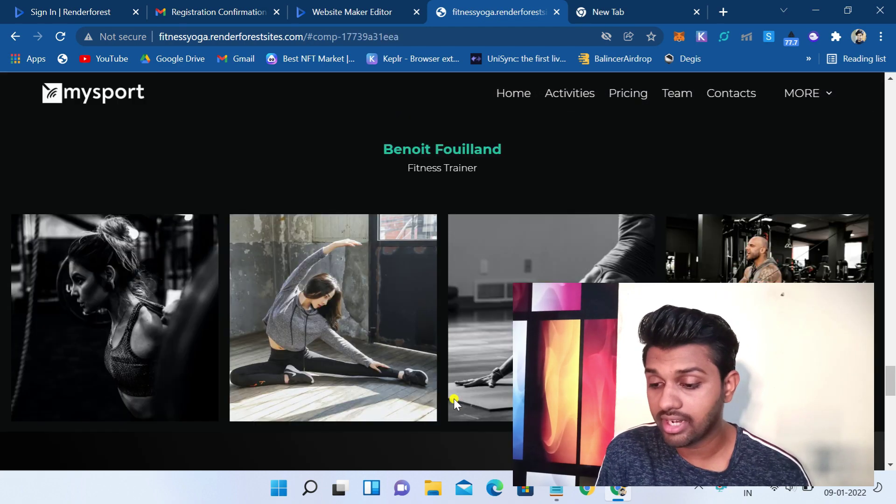
scroll(454, 399, down, 5)
scroll(449, 394, down, 1)
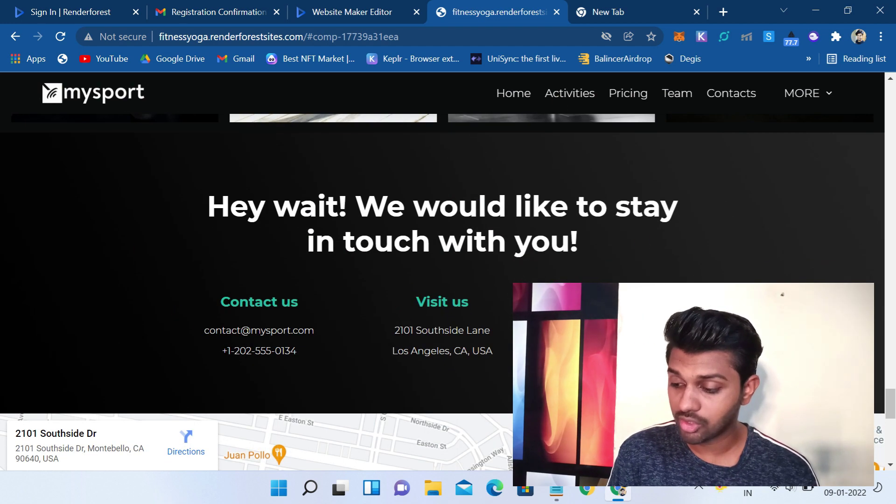
Switch to the Renderforest website editor, dismiss the Edit action dialog and add a new page named "contact".
click(375, 5)
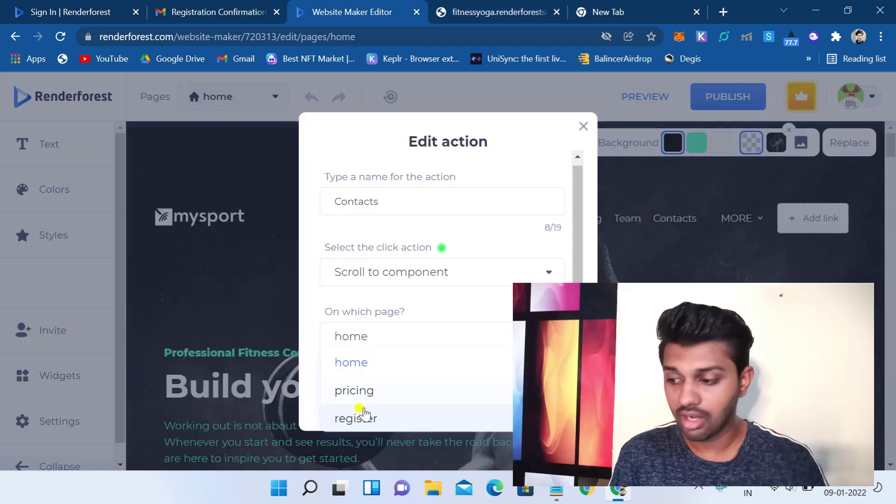
click(232, 98)
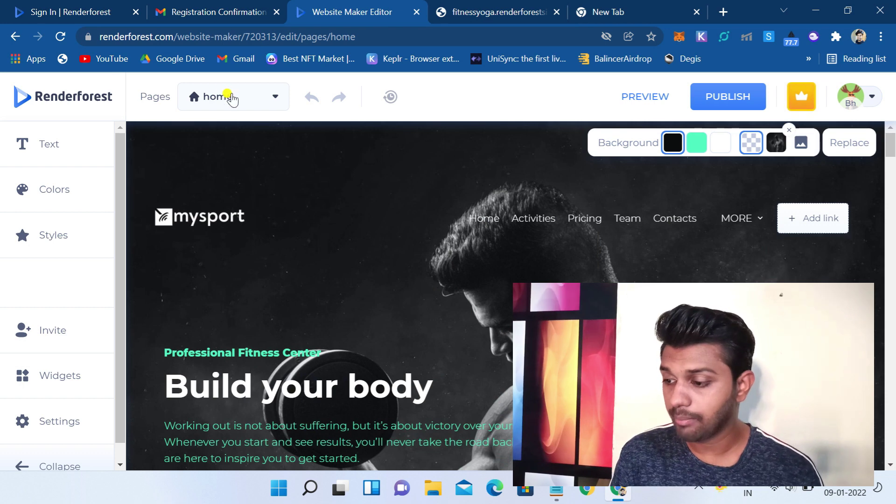
click(232, 98)
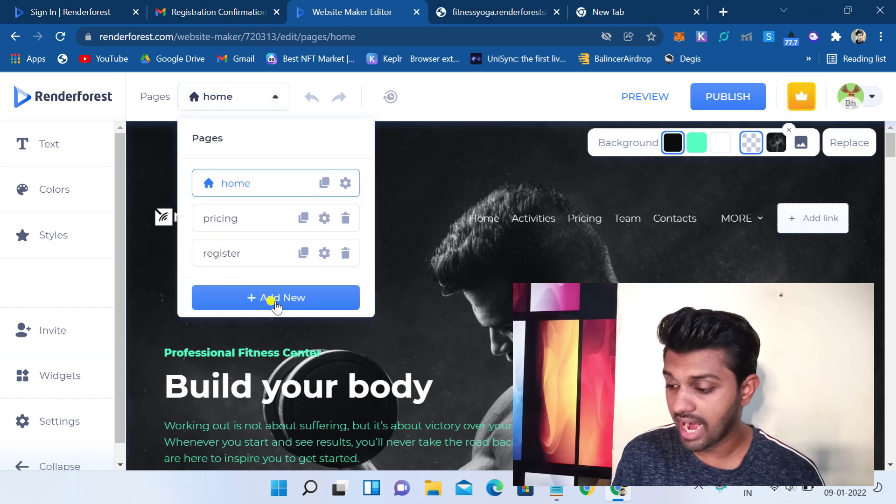
click(276, 303)
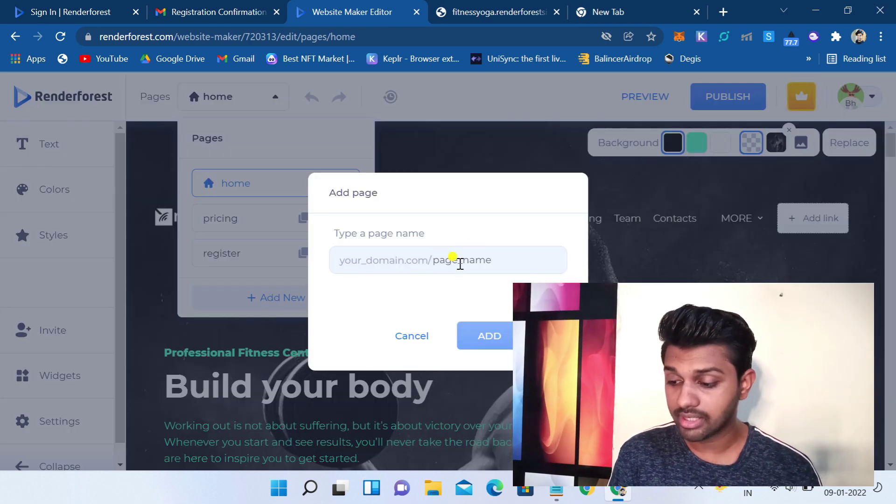
click(430, 258)
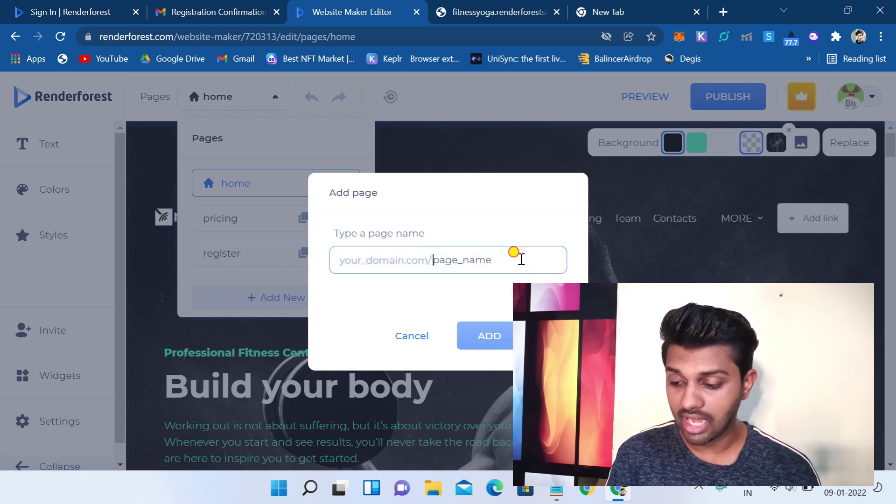
text(contact)
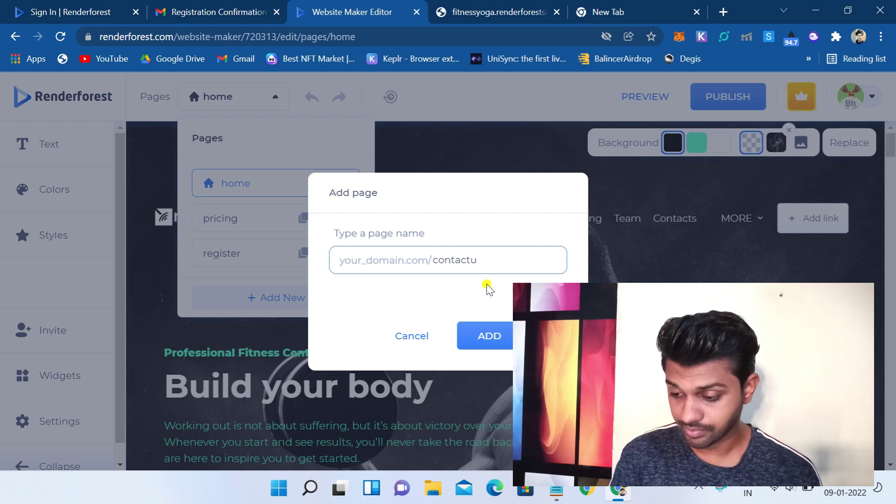
click(488, 335)
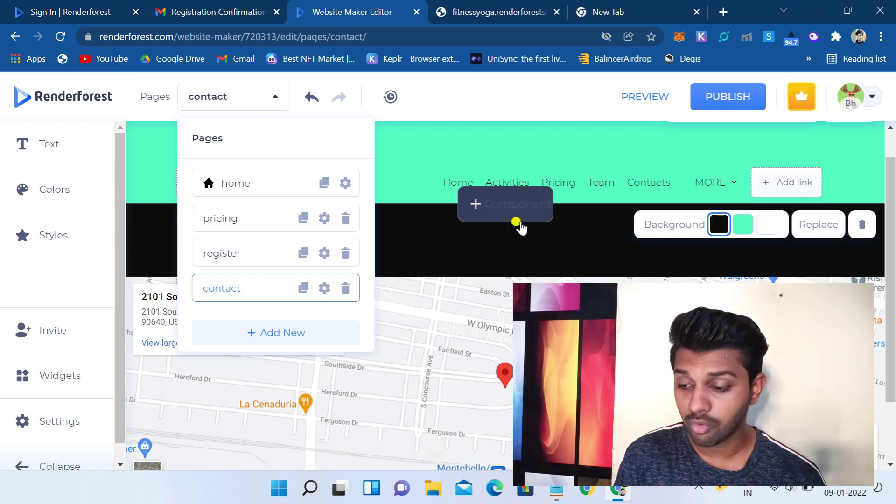
Insert the "Request an appointment" component from the Contacts category below the contact page's header.
click(509, 209)
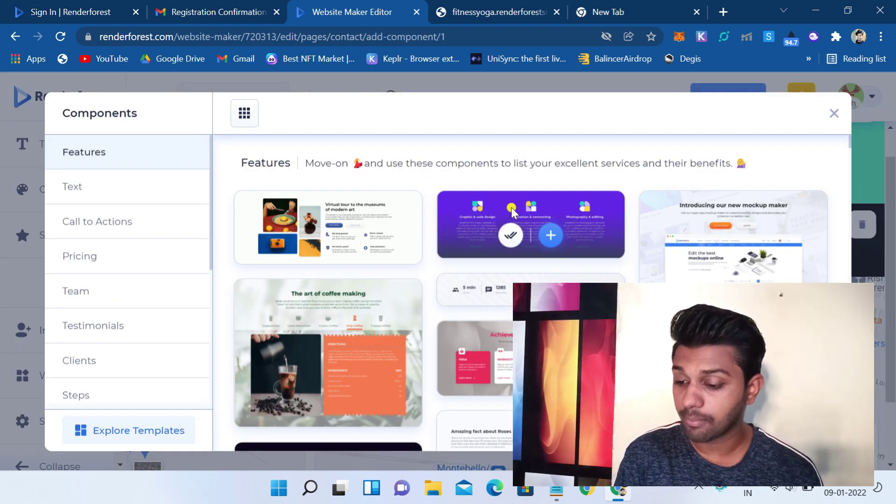
scroll(433, 321, down, 3)
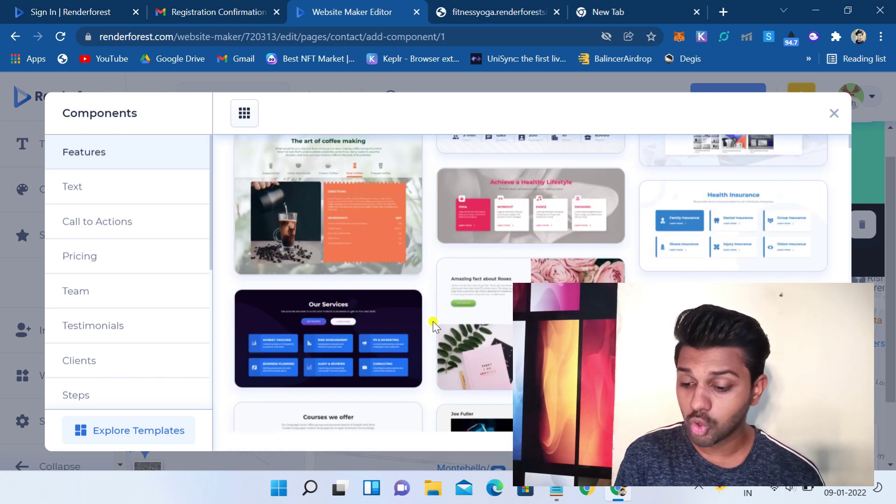
scroll(432, 322, down, 3)
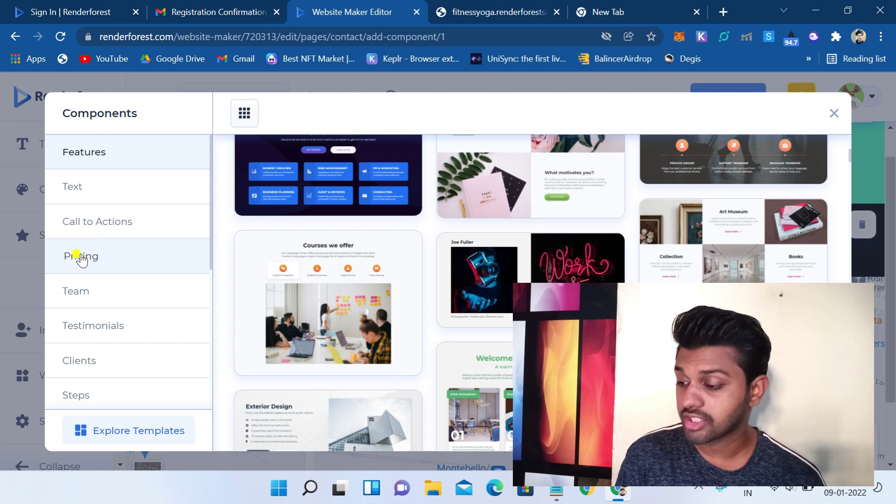
scroll(106, 326, down, 1)
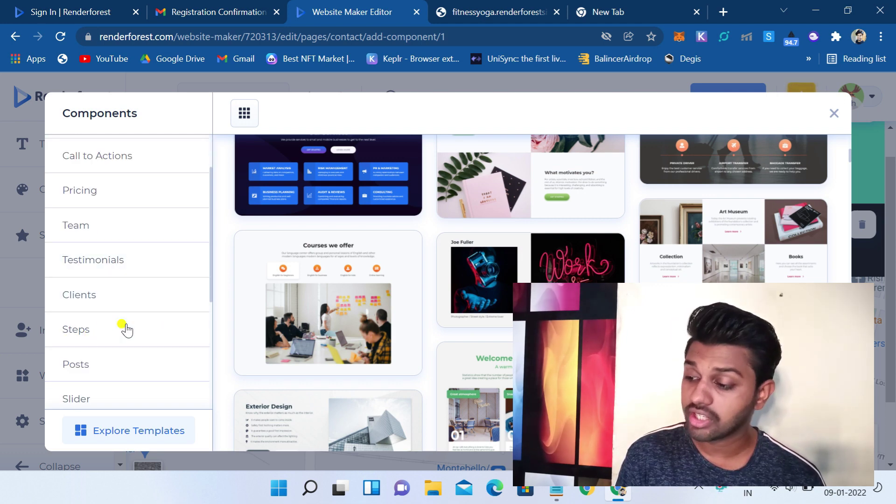
scroll(126, 329, down, 3)
scroll(126, 329, up, 4)
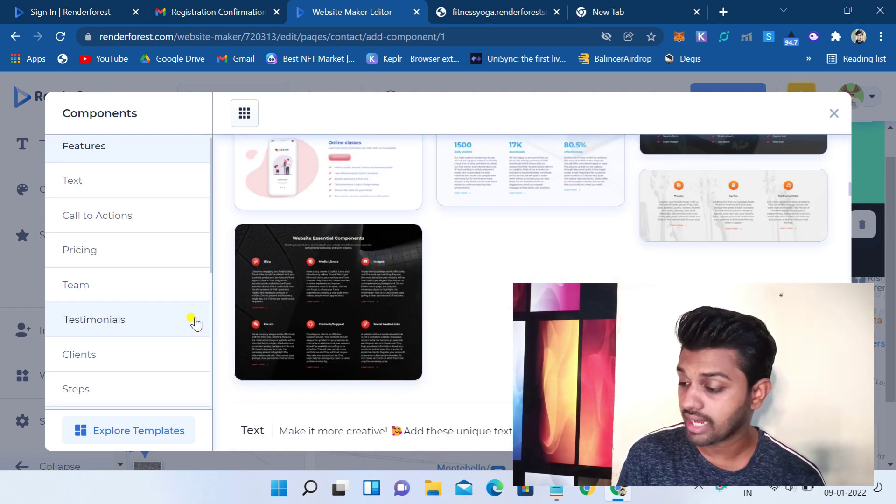
scroll(194, 321, down, 4)
click(88, 392)
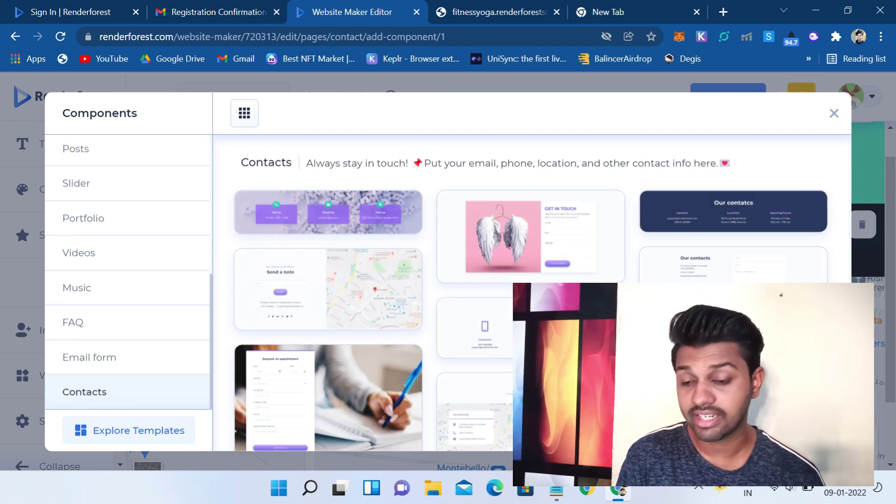
scroll(733, 233, down, 3)
scroll(327, 303, up, 1)
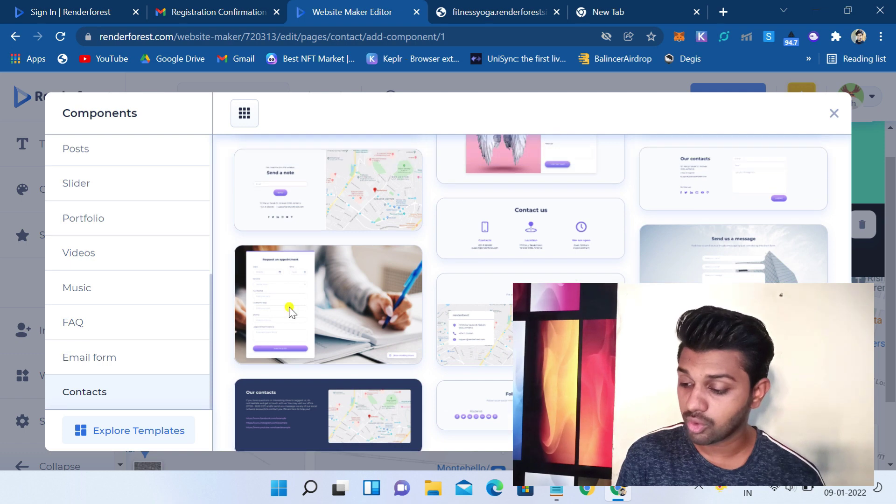
click(347, 343)
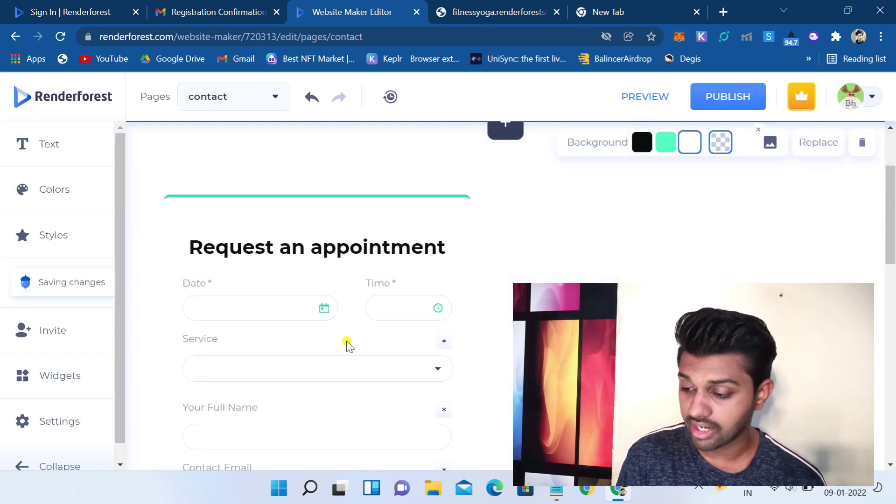
Review the appointment form and browse the Features components available for the spot beneath it.
right_click(348, 341)
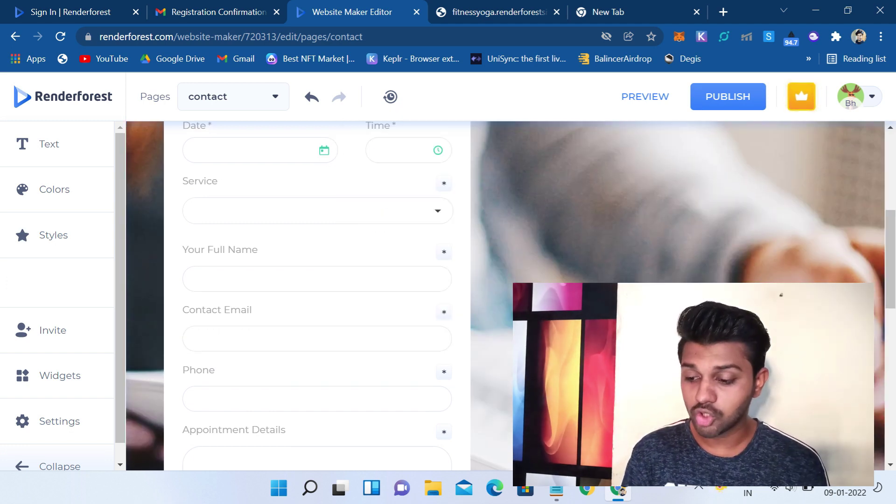
scroll(498, 252, down, 9)
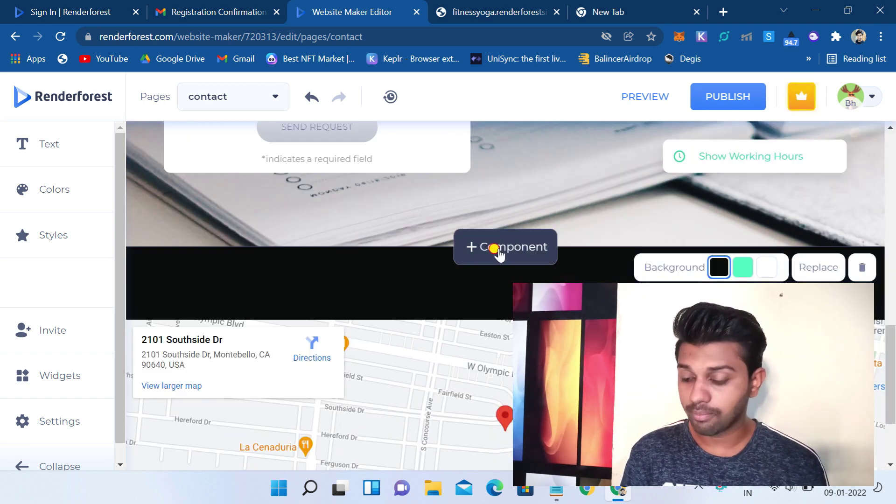
click(497, 251)
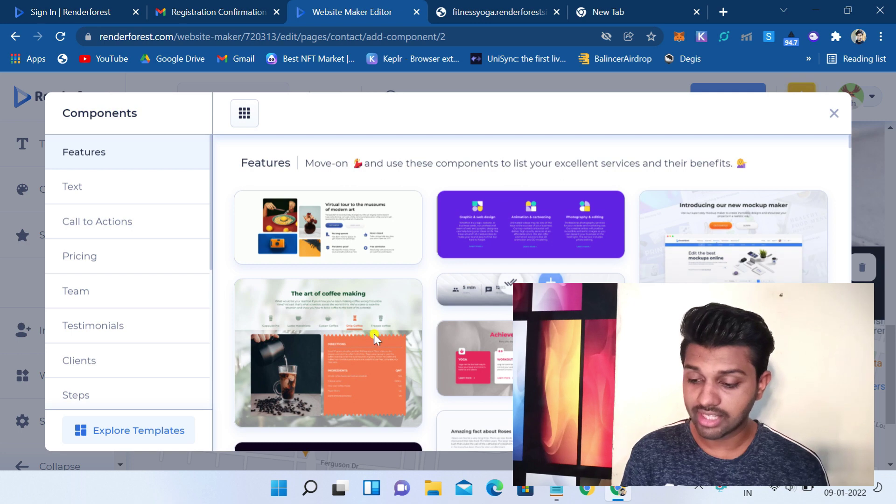
scroll(373, 327, down, 3)
scroll(371, 308, down, 3)
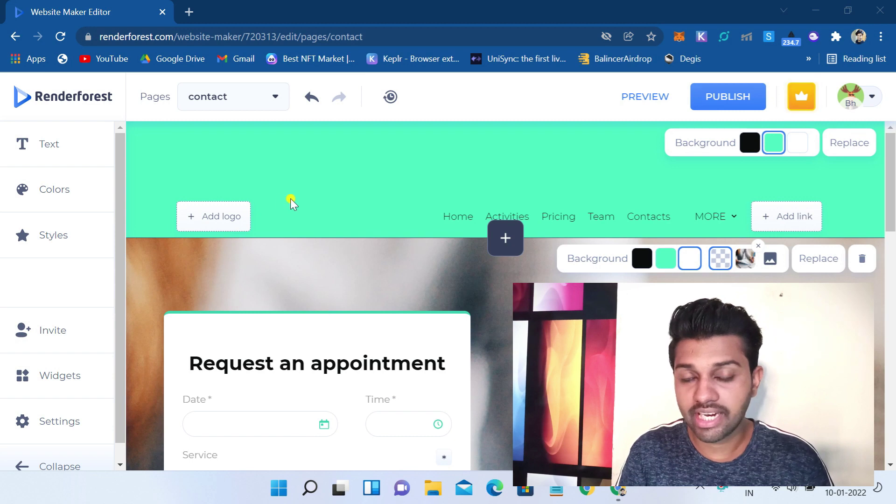
Add a new page named "shop" to the website.
click(250, 101)
click(275, 343)
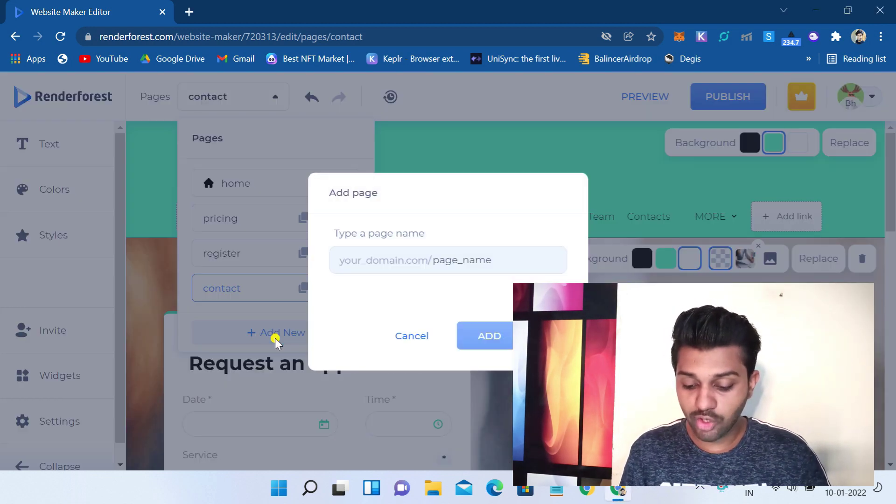
click(425, 262)
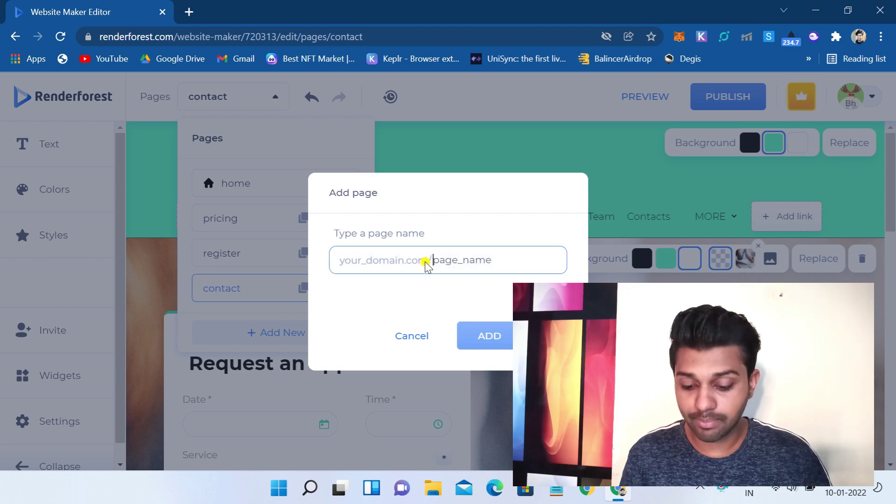
text(shop)
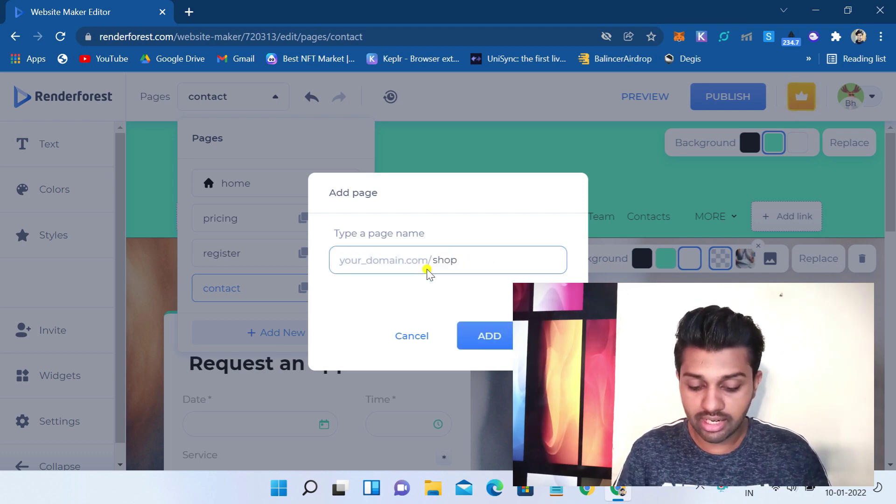
click(482, 335)
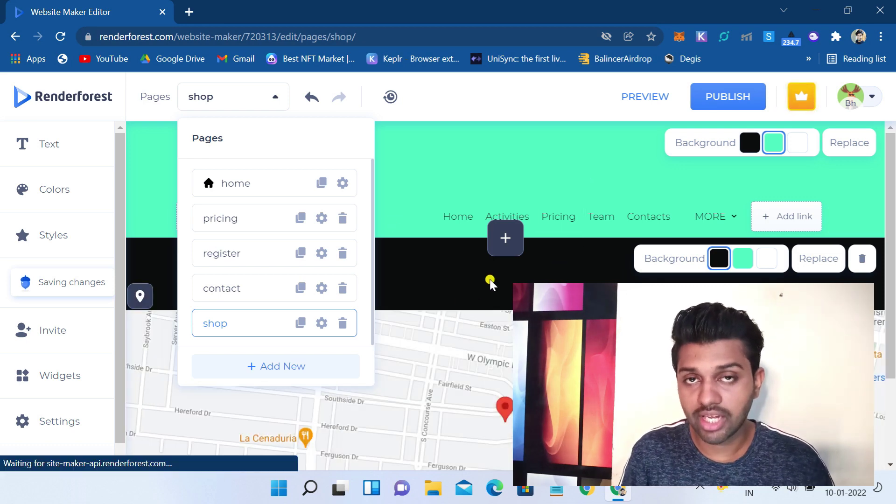
Insert the three-card "Company Design Style" component from the Posts category below the shop page's header.
click(517, 247)
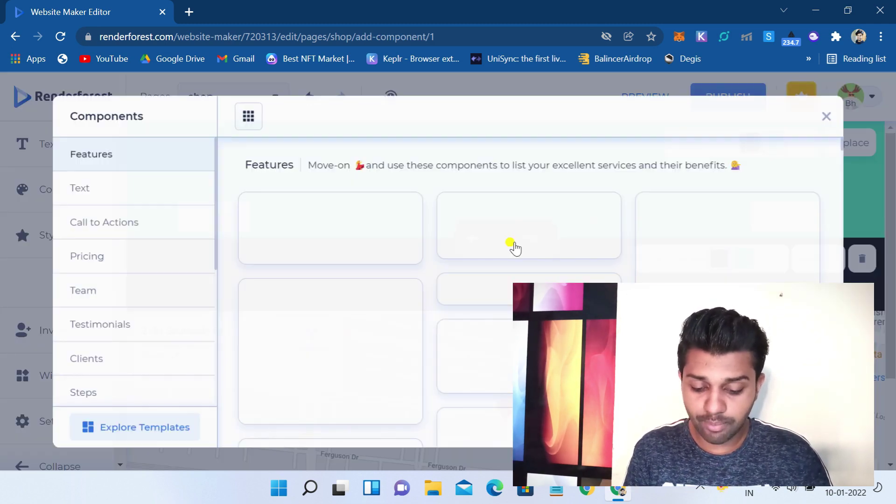
scroll(423, 262, down, 5)
scroll(424, 266, up, 5)
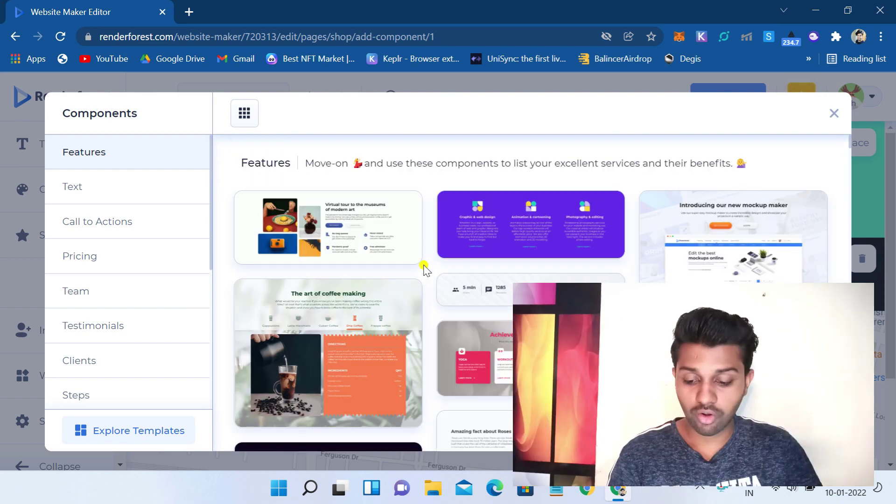
scroll(422, 263, down, 5)
scroll(421, 266, up, 5)
scroll(104, 240, down, 5)
scroll(105, 255, up, 1)
scroll(104, 254, up, 1)
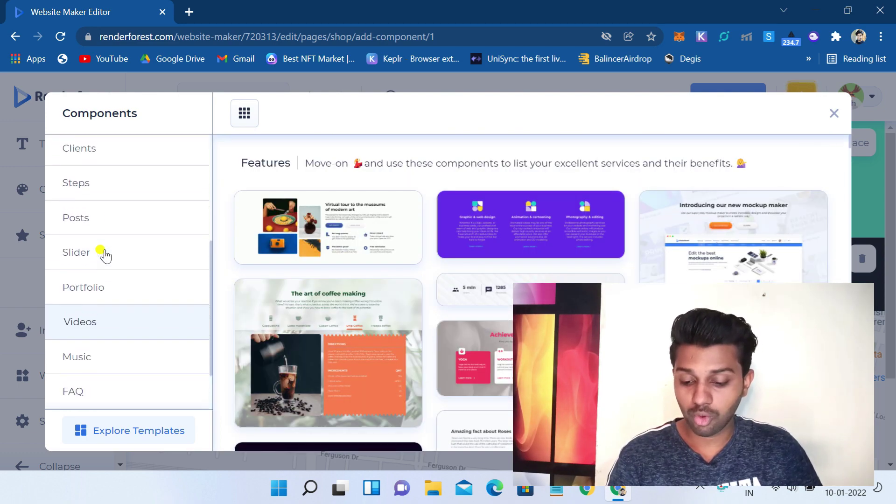
click(88, 223)
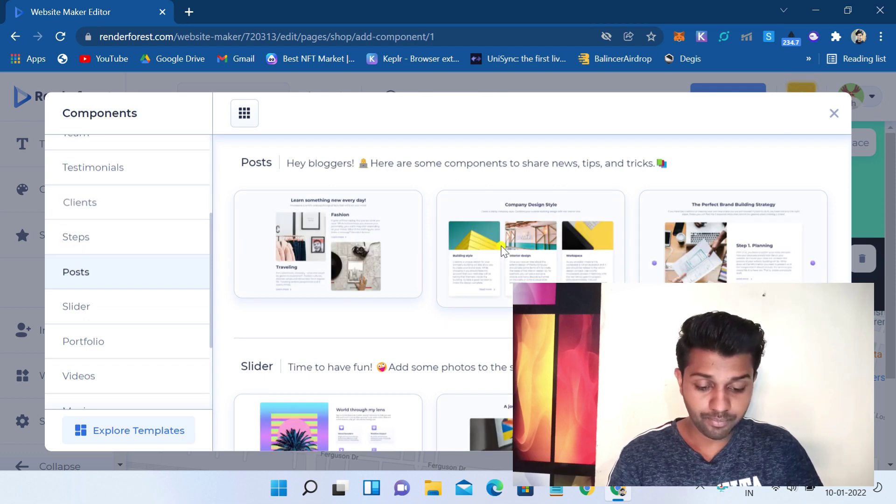
mouse_move(533, 253)
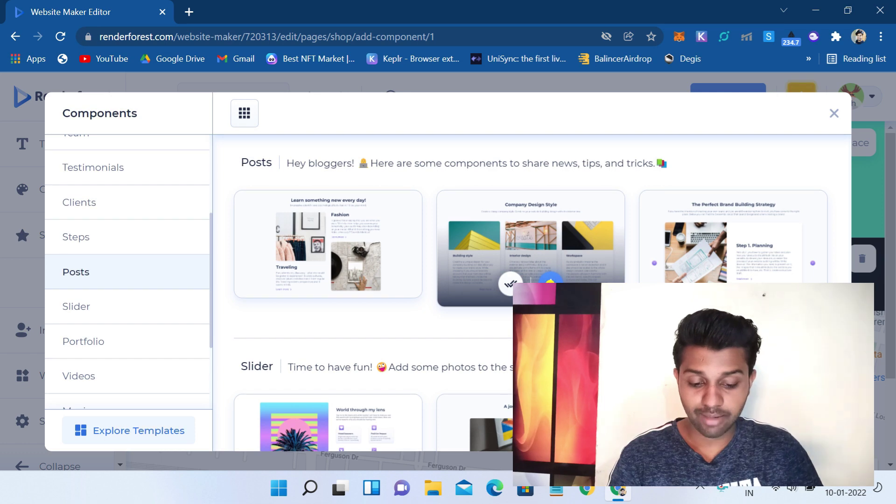
click(511, 283)
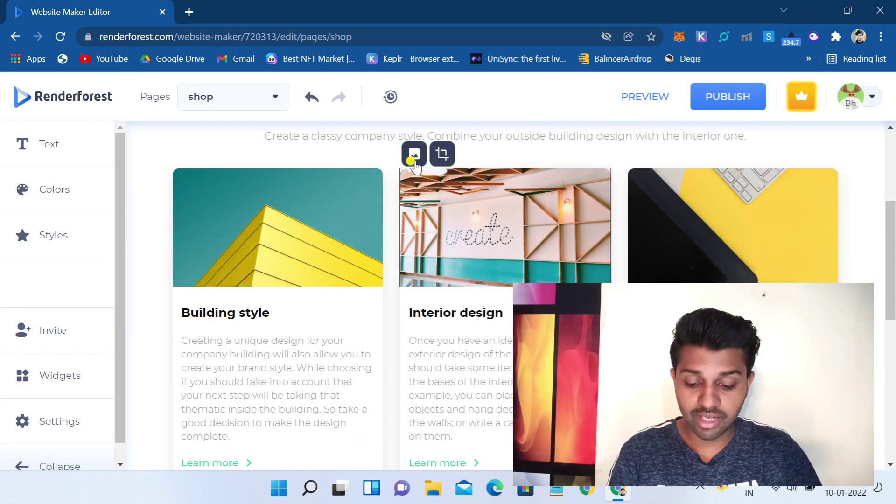
Examine the editable images, headings, descriptions and "Learn more" link action of the cards on the shop page.
mouse_move(641, 156)
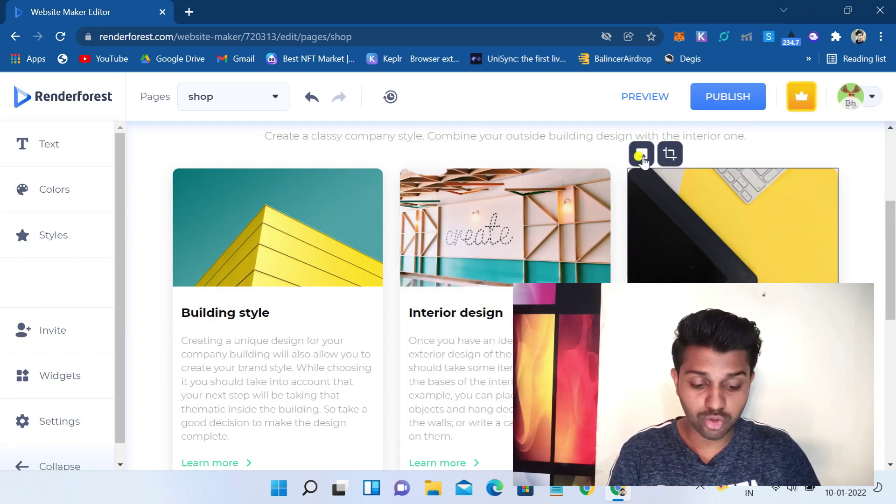
scroll(469, 259, down, 1)
click(516, 242)
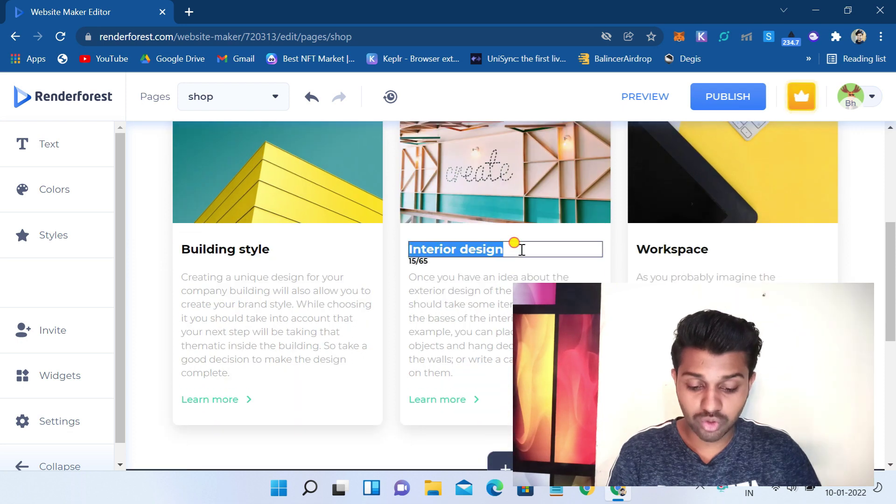
click(476, 296)
triple_click(481, 300)
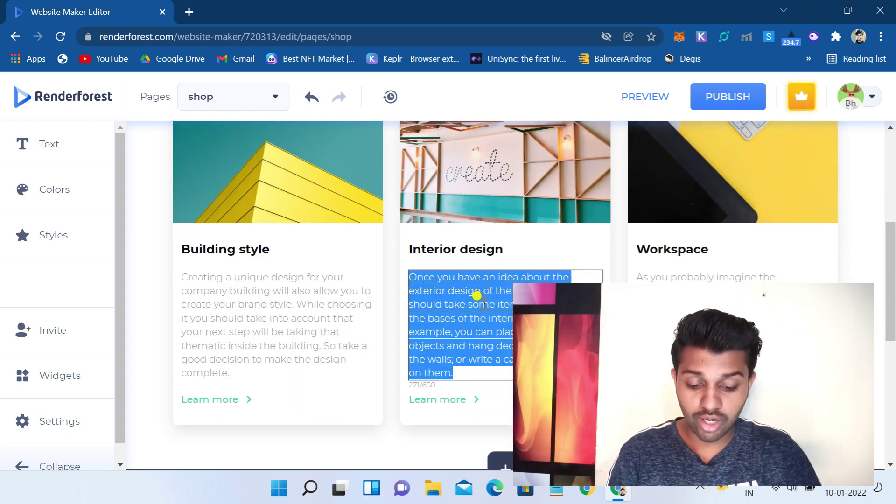
scroll(501, 306, down, 2)
click(504, 306)
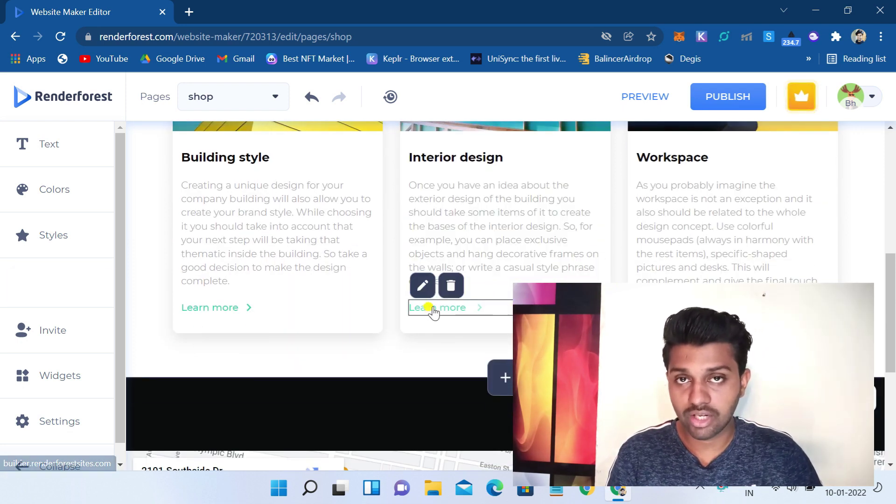
click(429, 288)
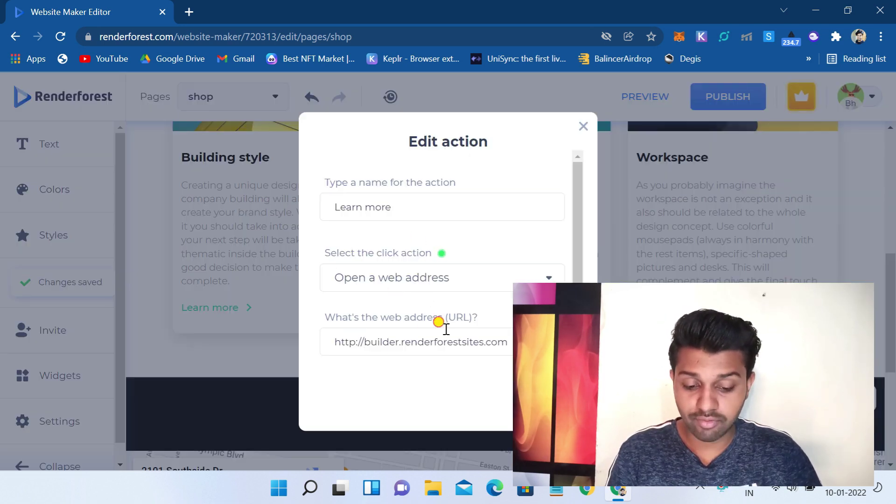
triple_click(444, 335)
click(584, 126)
scroll(543, 248, up, 2)
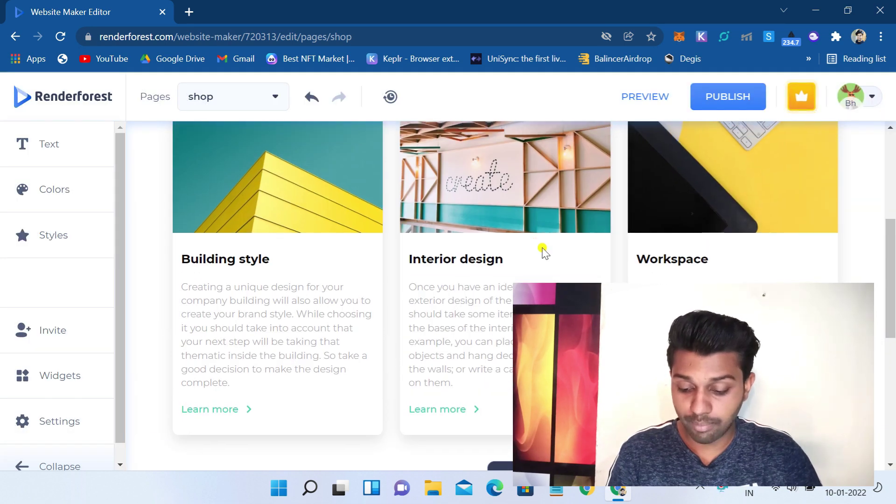
Set the website name to "FitnessYoga" in the general website settings and save the change.
click(70, 425)
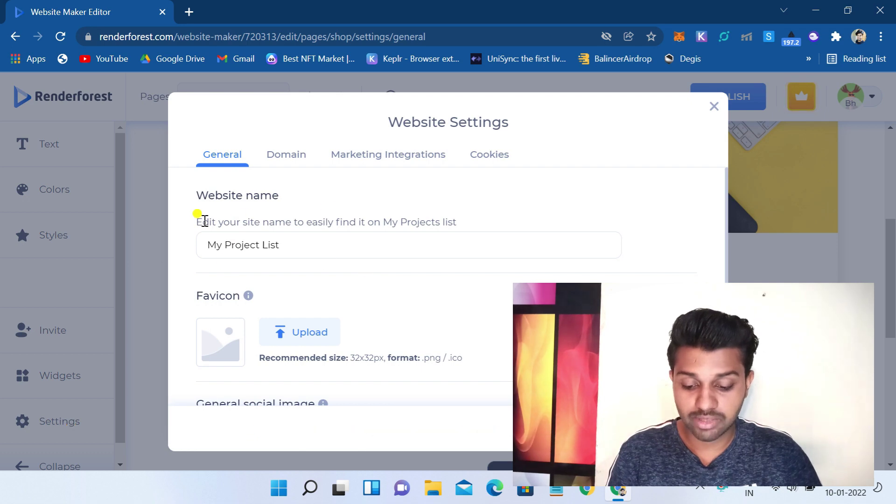
drag(201, 245, 312, 249)
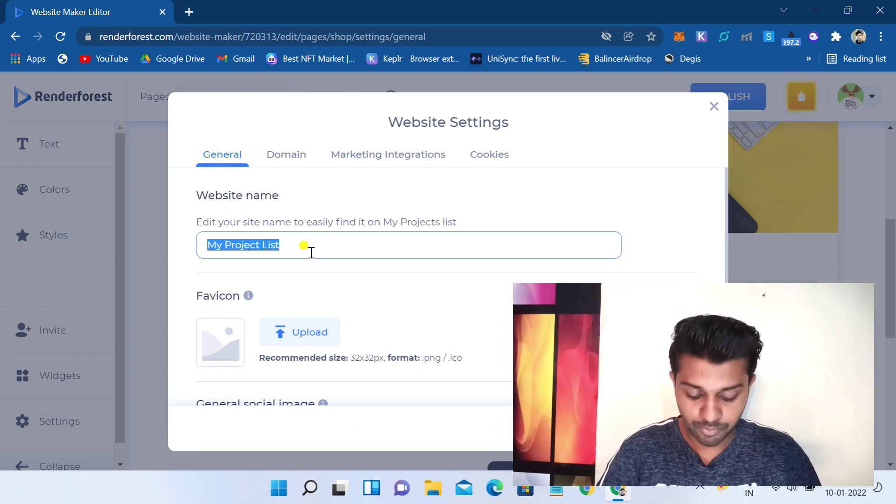
text(FitnessYoga)
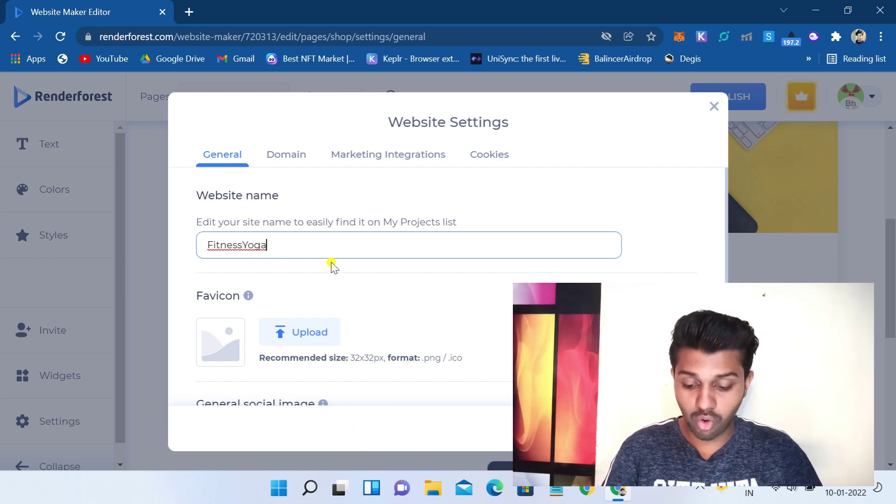
scroll(331, 265, down, 2)
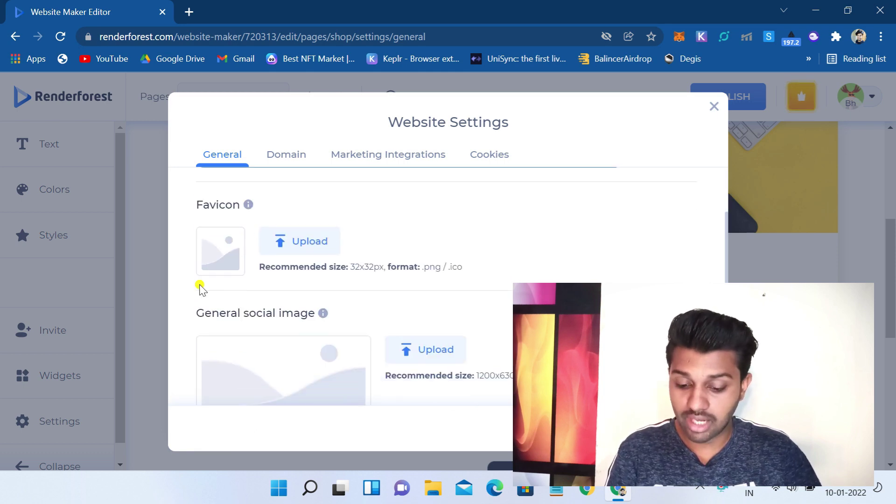
scroll(274, 278, down, 2)
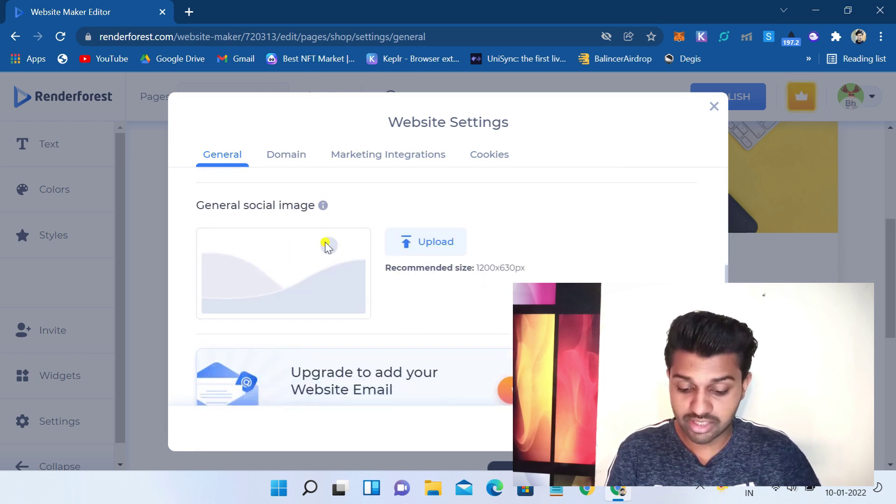
scroll(362, 299, up, 2)
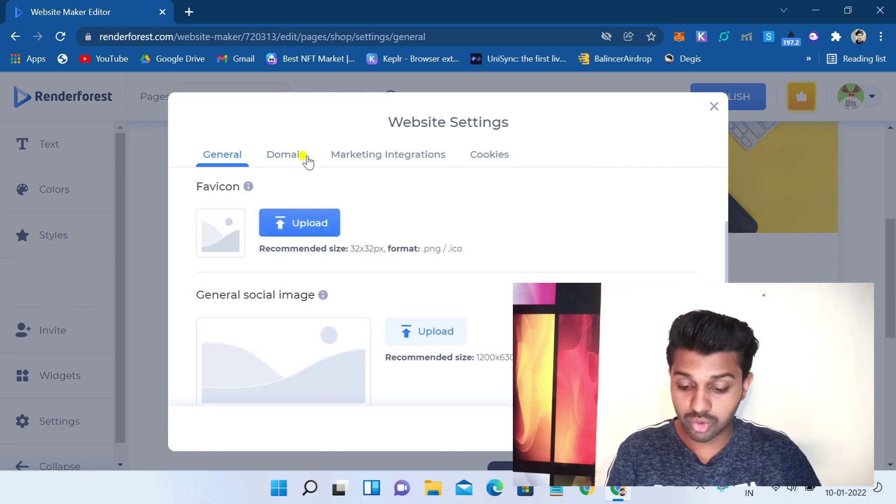
click(292, 154)
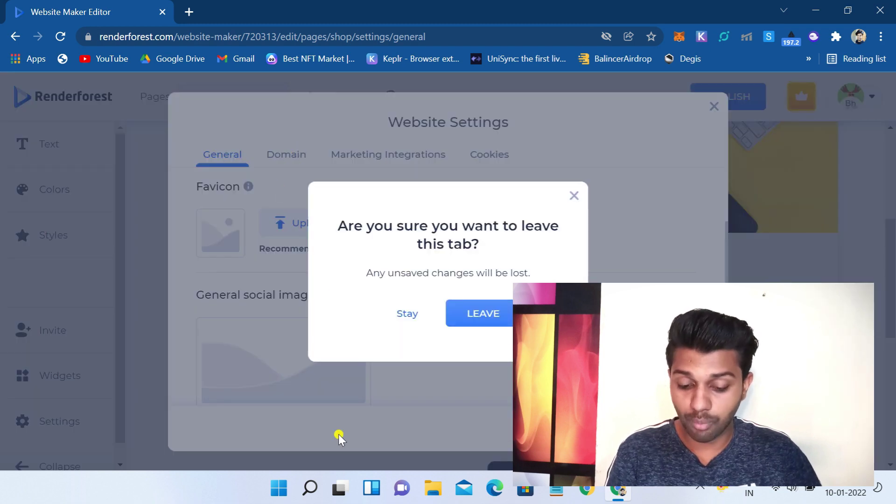
click(400, 317)
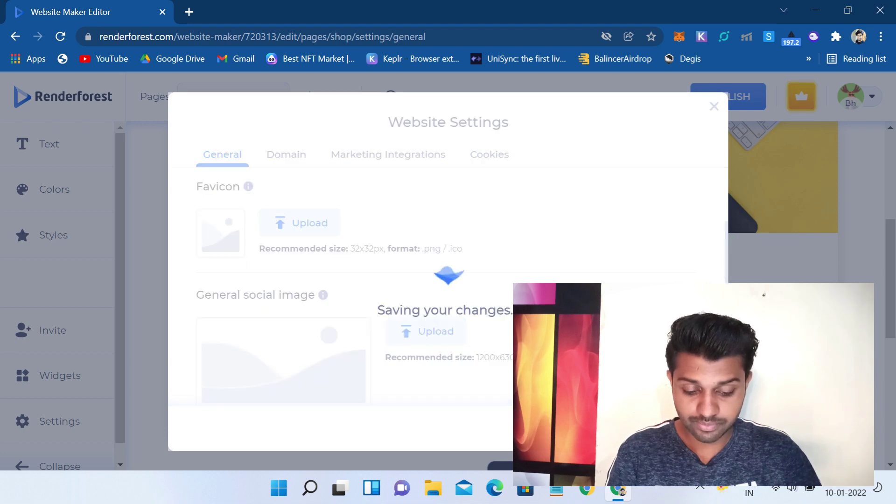
Review the website's free subdomain setting and the upgrade plans offered for adding a custom domain.
click(289, 165)
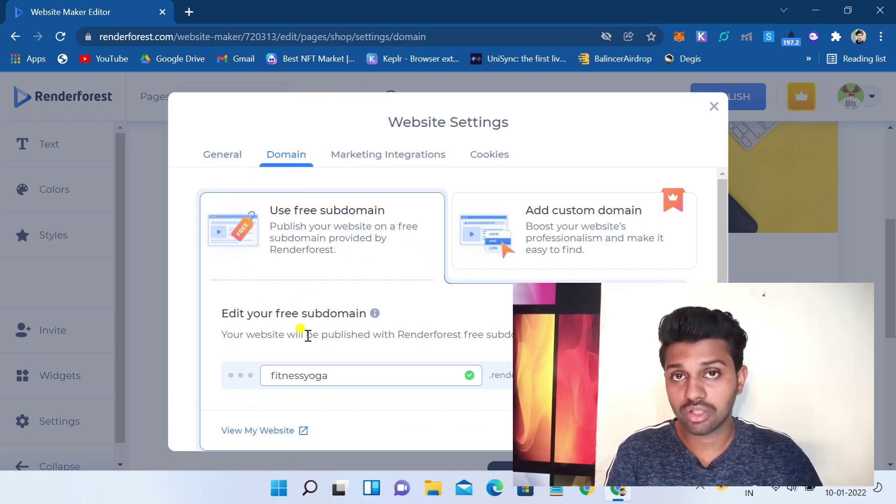
click(585, 229)
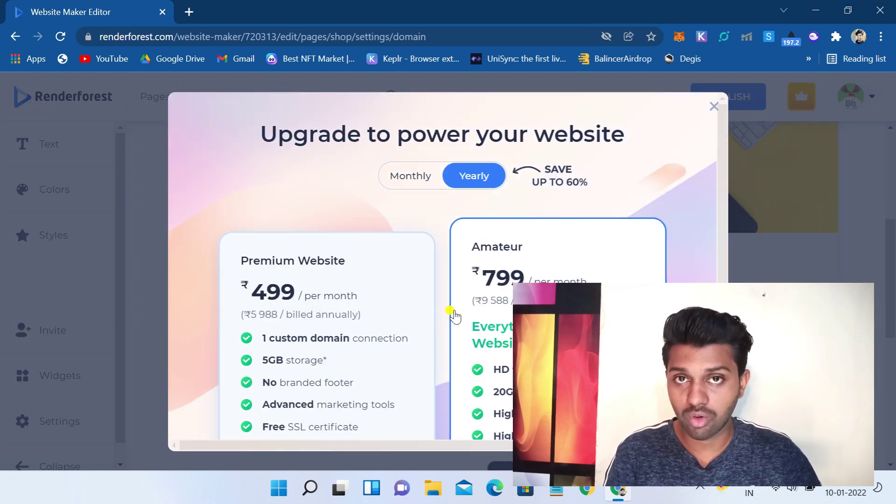
click(710, 107)
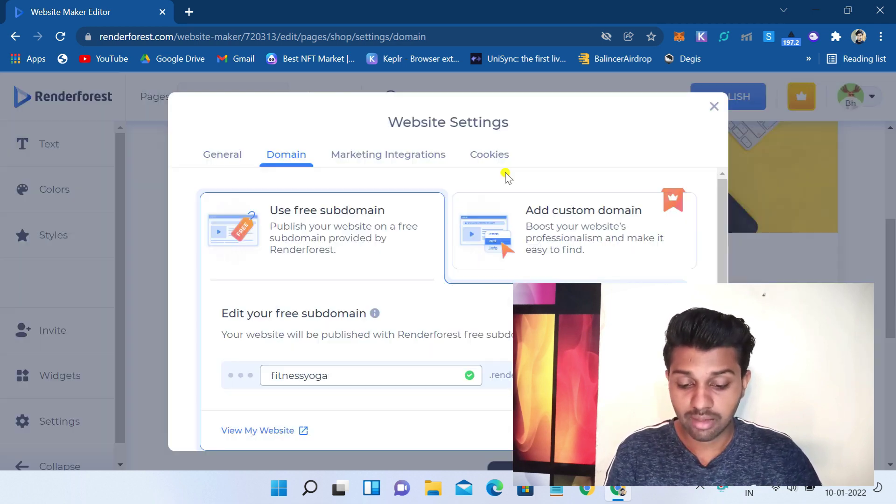
Review the website's marketing integrations, including the Facebook pixel ID field and the Google Analytics and AdSense upgrade offer.
click(391, 161)
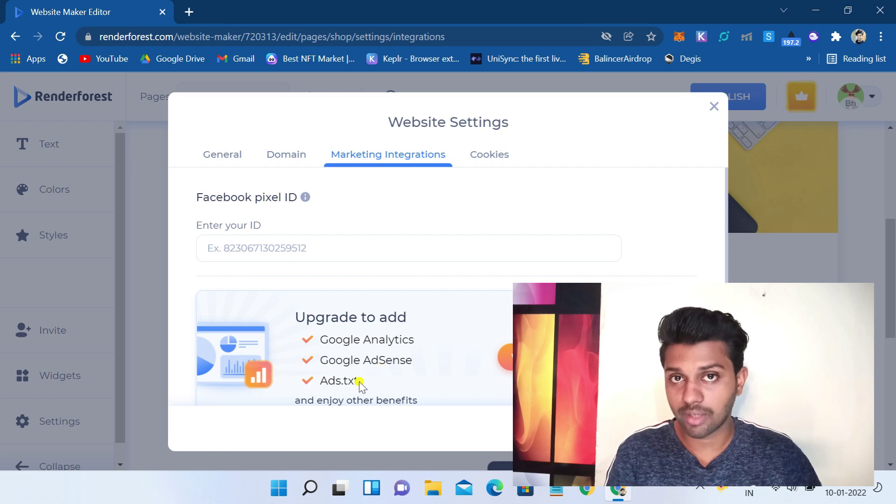
scroll(357, 381, down, 1)
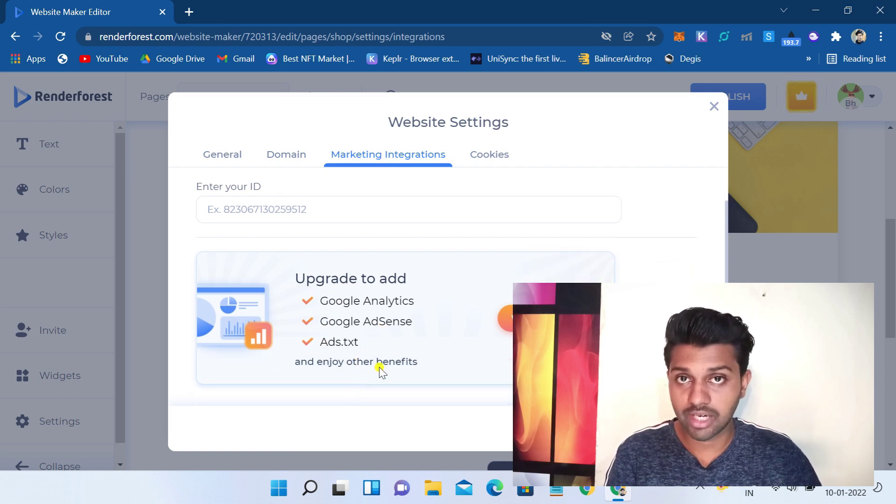
scroll(381, 368, up, 1)
click(238, 251)
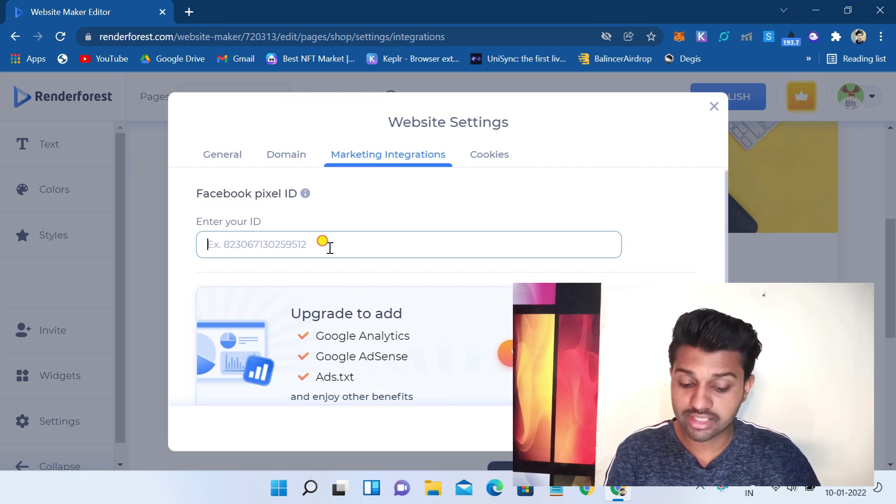
Enable the cookie consent bar for the website, save the change and close the website settings.
click(489, 155)
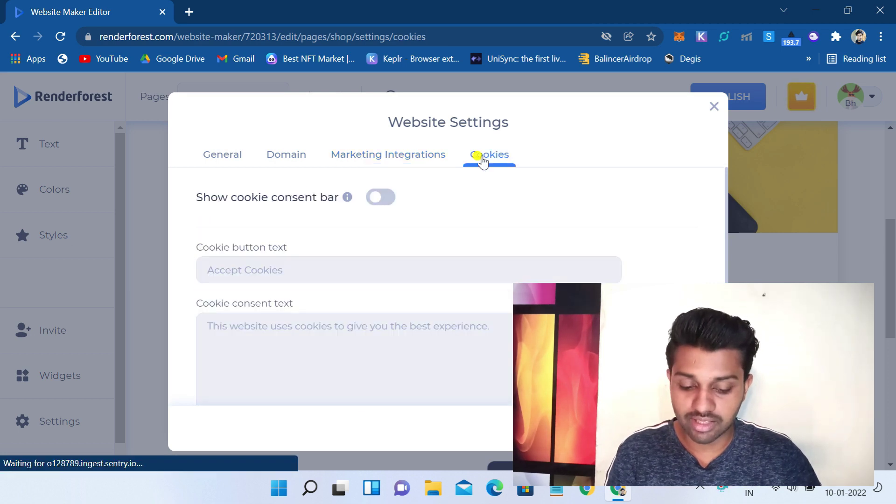
click(373, 197)
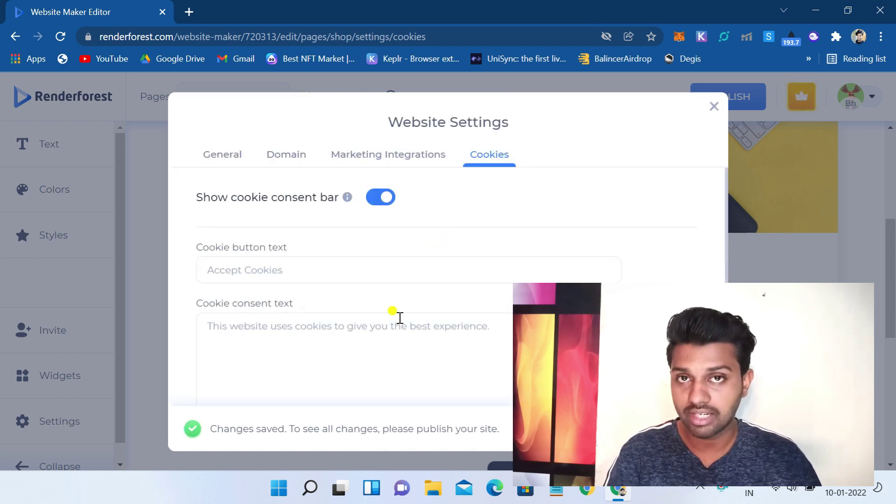
key(Escape)
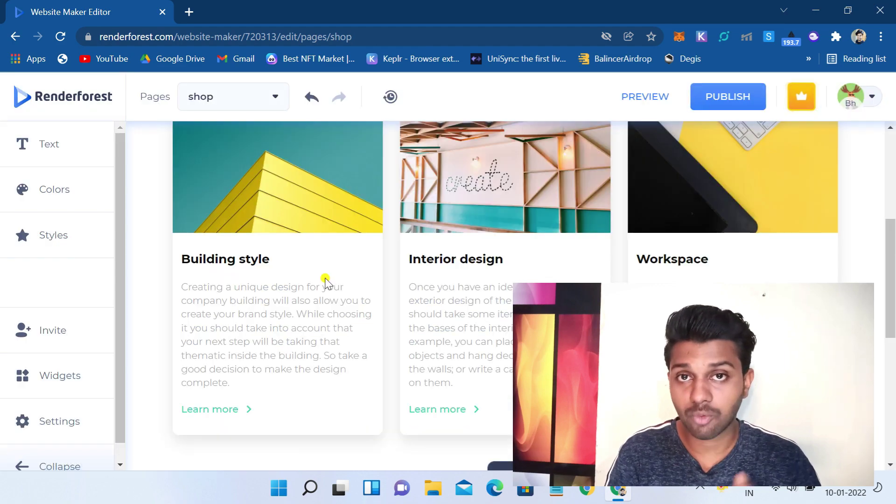
scroll(327, 280, up, 1)
scroll(326, 280, down, 4)
scroll(484, 300, down, 5)
scroll(485, 303, up, 6)
click(431, 282)
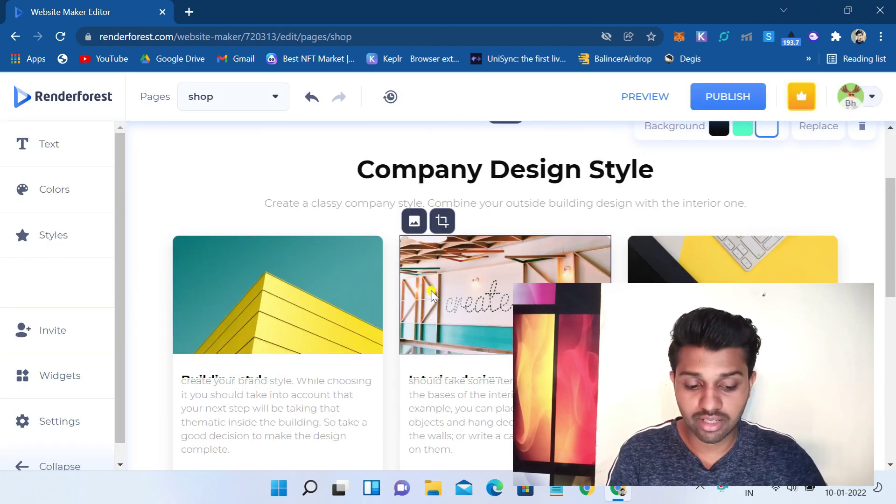
Add a new link under MORE in the home page's header navigation and name it "Shop".
click(260, 96)
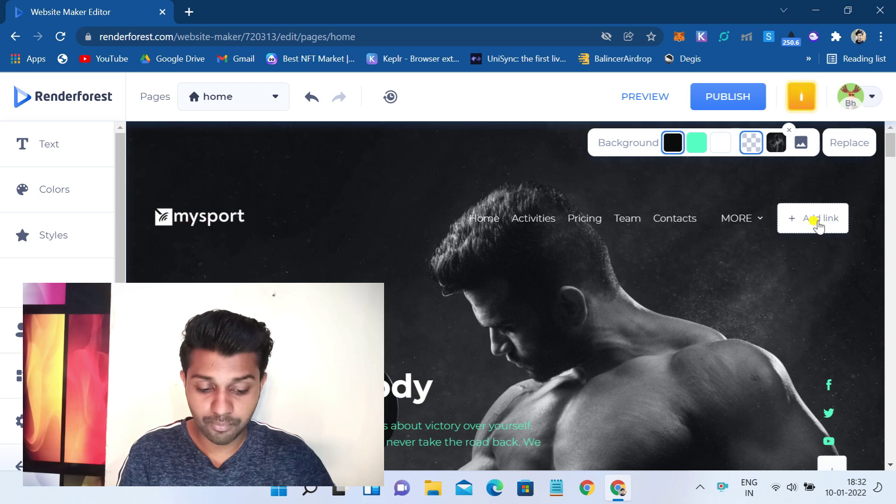
click(757, 219)
mouse_move(779, 294)
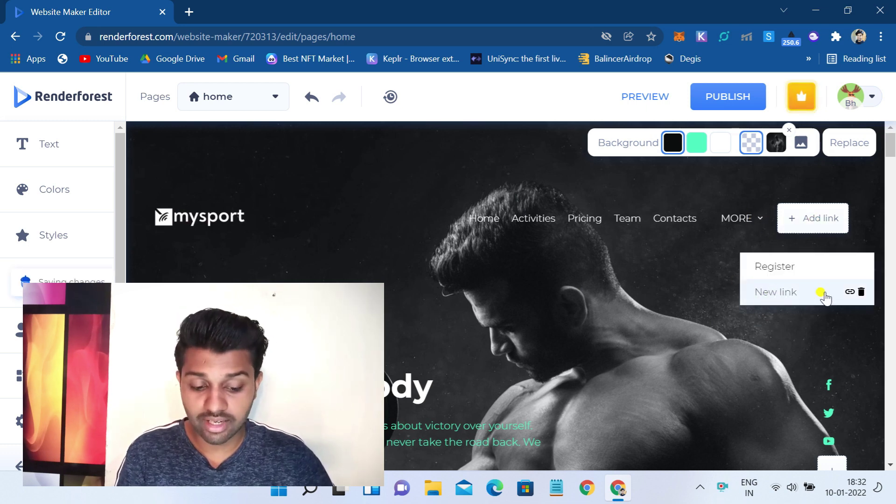
click(849, 293)
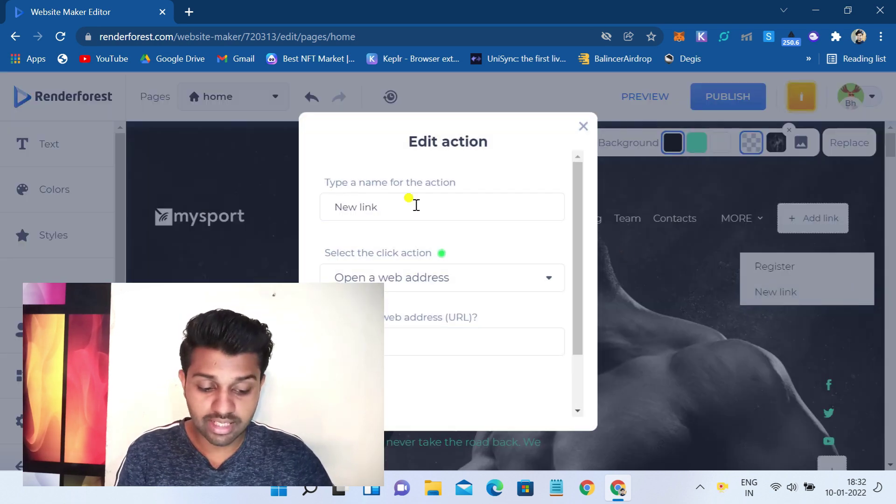
triple_click(429, 210)
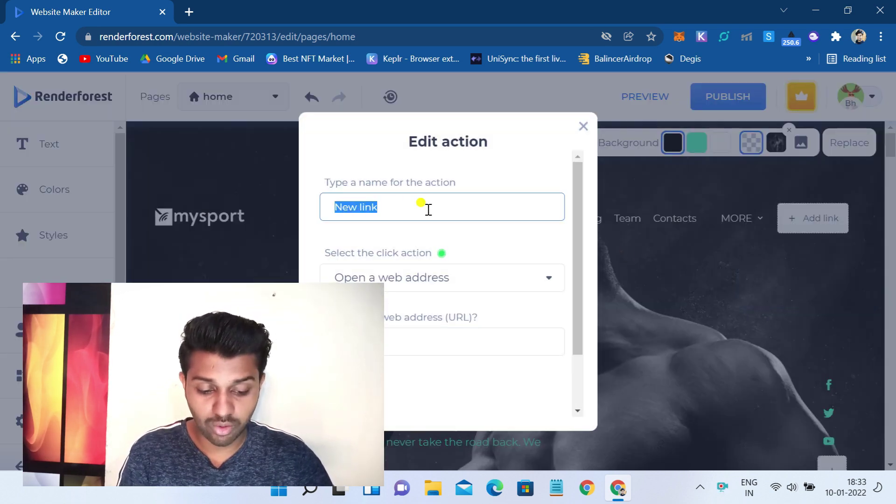
text(Shop)
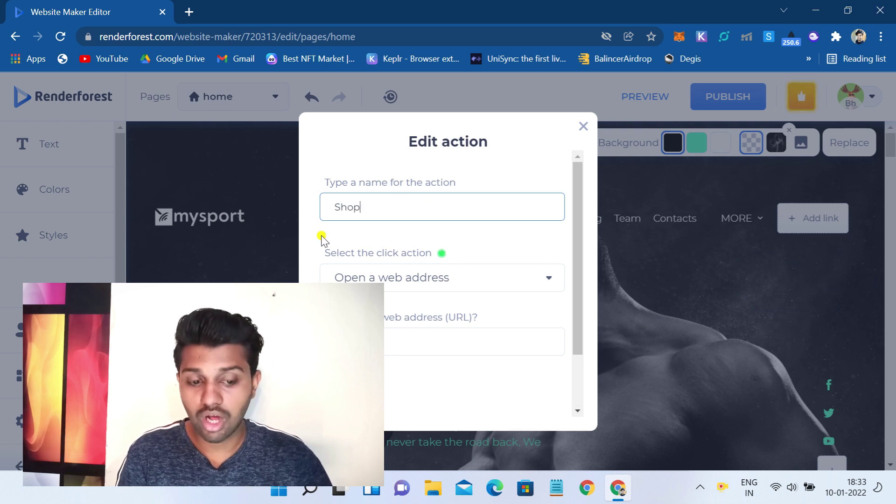
Set the Shop link's click action to Scroll to component on the shop page, save it and open the link from the MORE menu.
click(402, 279)
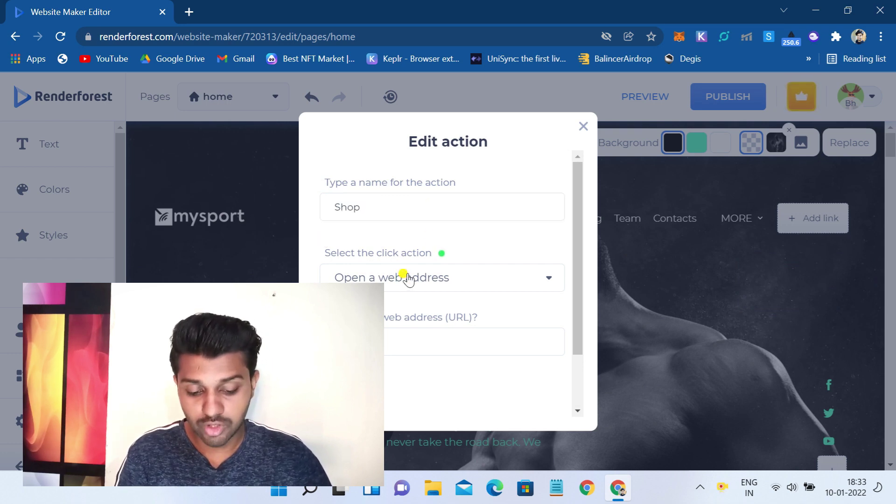
click(384, 281)
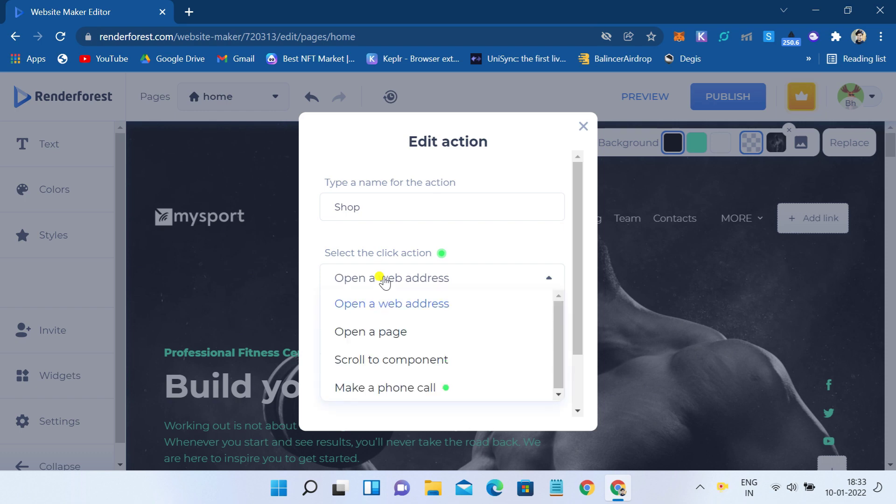
click(372, 363)
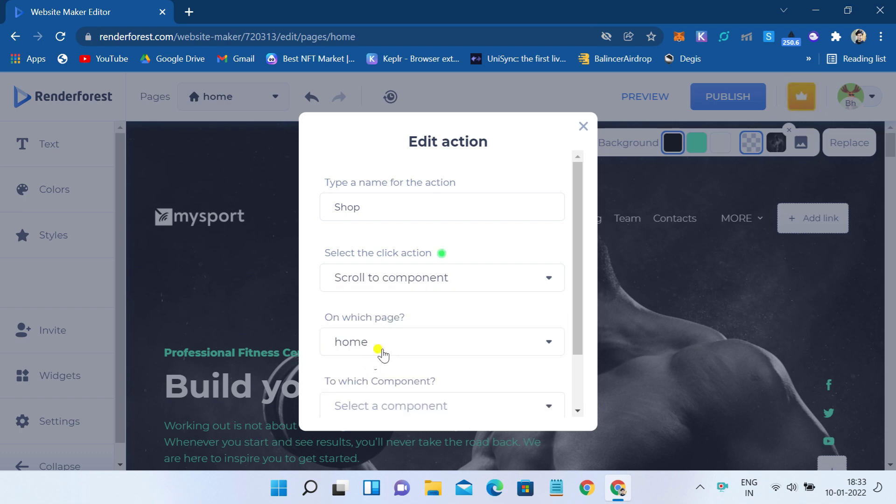
scroll(379, 350, down, 2)
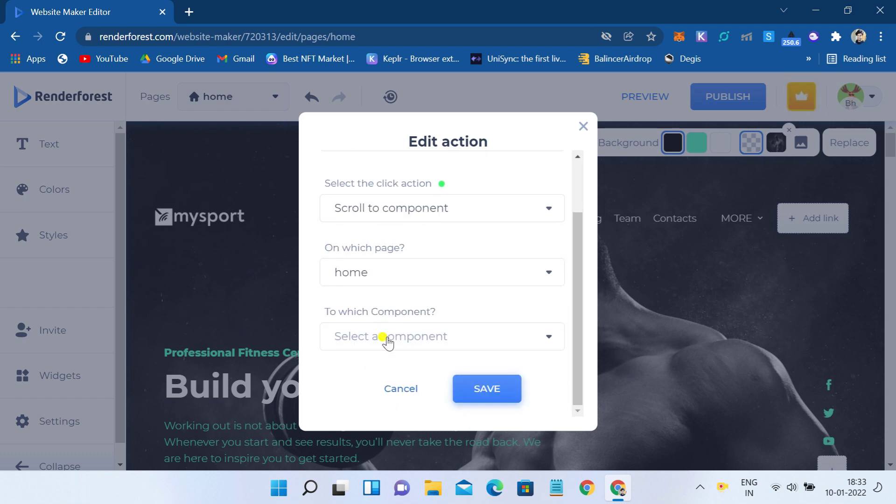
click(443, 268)
scroll(357, 370, down, 1)
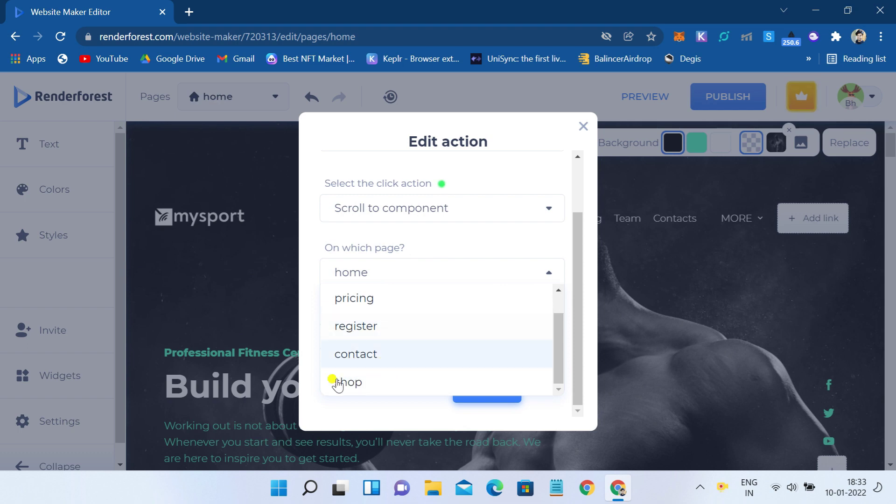
click(347, 382)
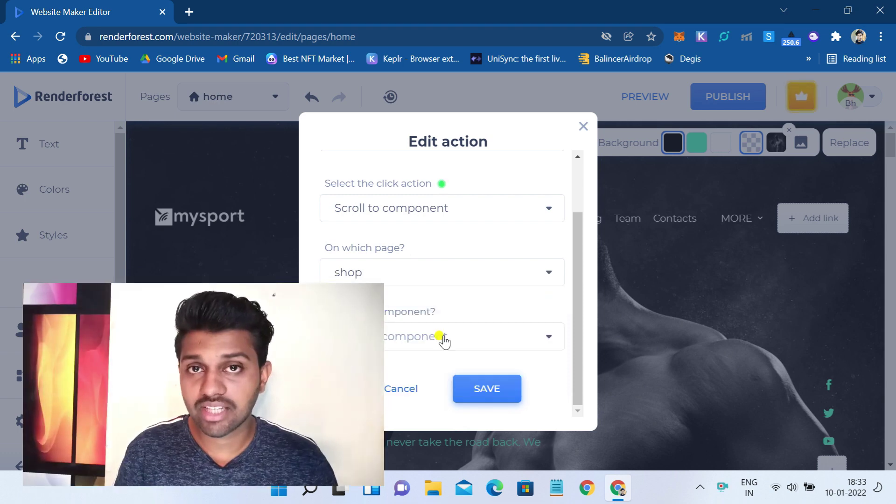
click(485, 389)
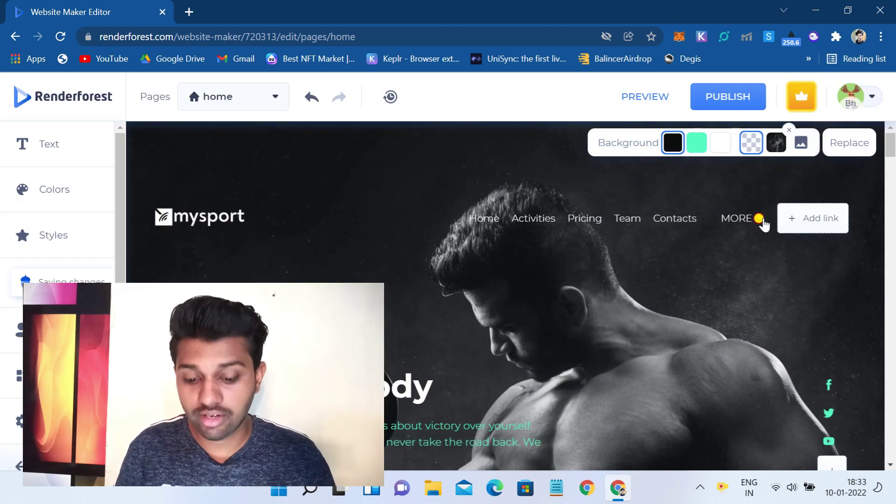
mouse_move(760, 219)
click(784, 295)
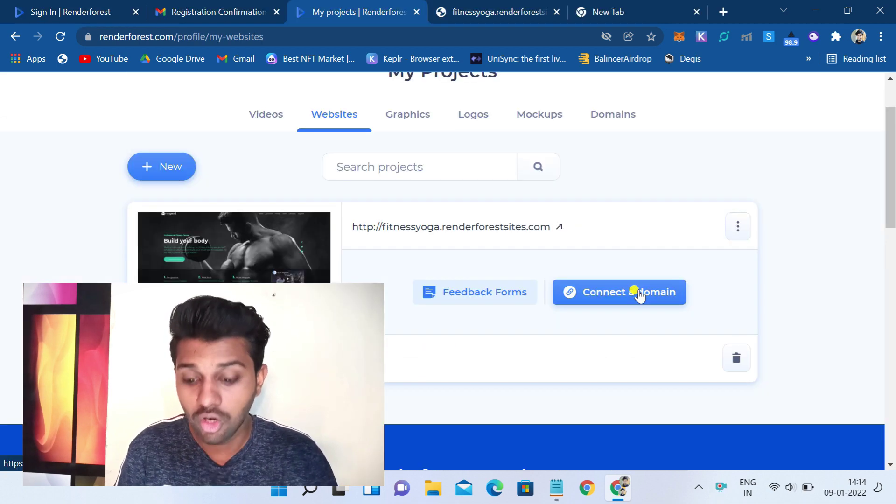
Open the Renderforest pricing page and compare the storage and video features of the yearly subscription plans.
scroll(640, 295, up, 2)
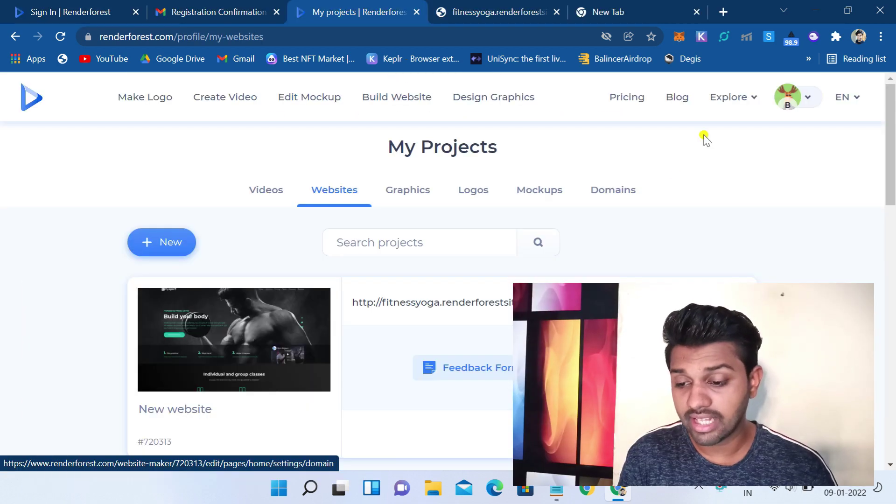
click(628, 100)
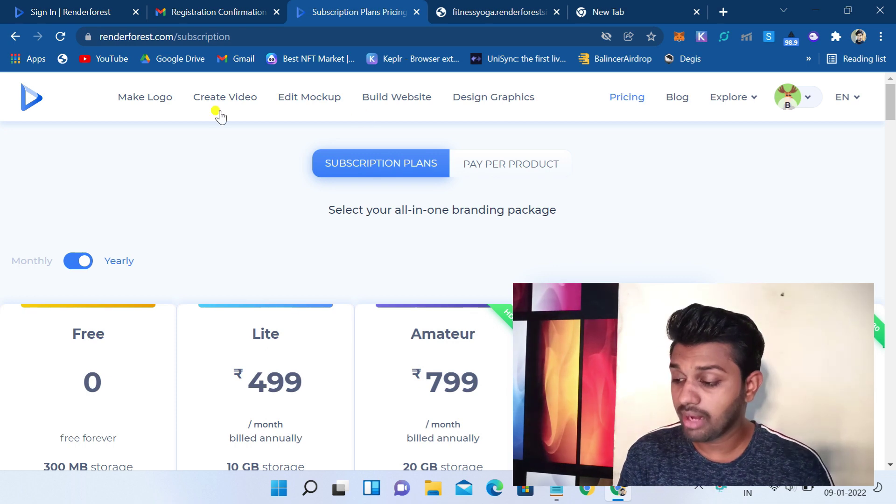
scroll(210, 146, down, 4)
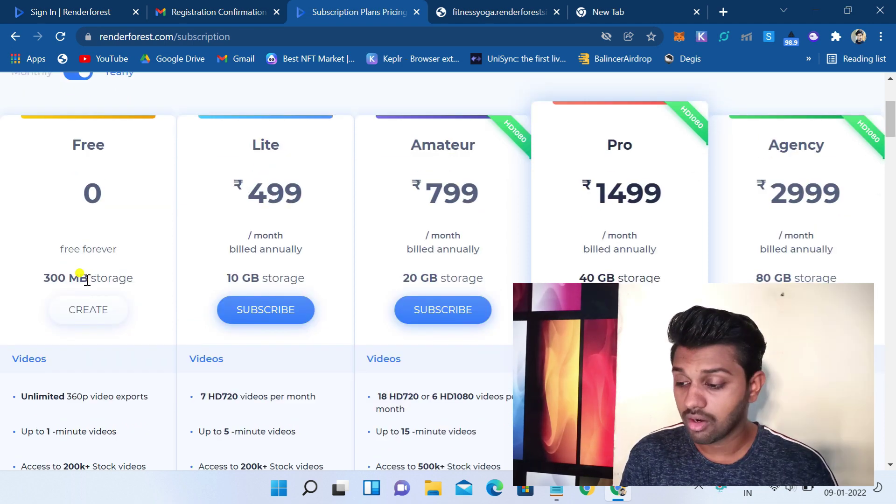
scroll(291, 279, down, 2)
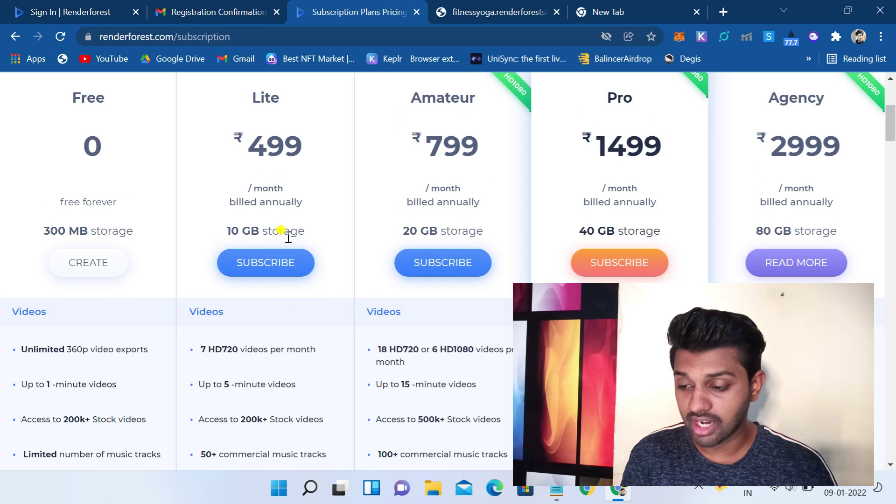
scroll(341, 240, down, 3)
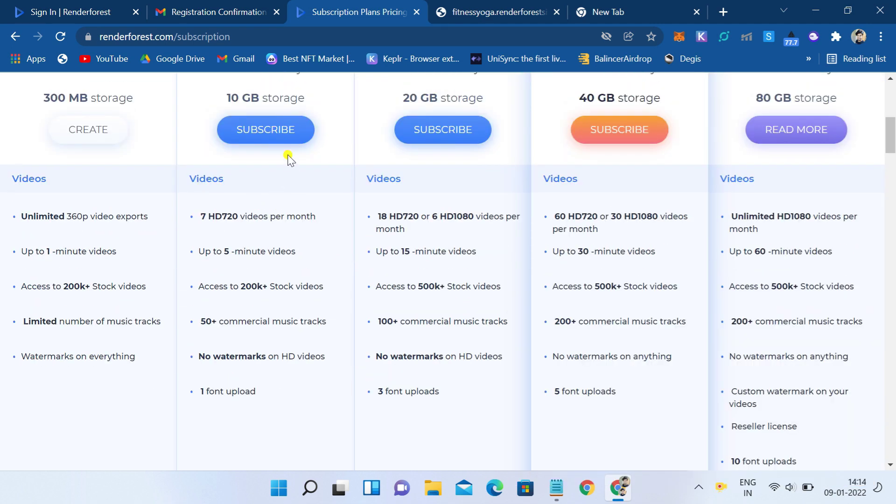
scroll(348, 327, down, 1)
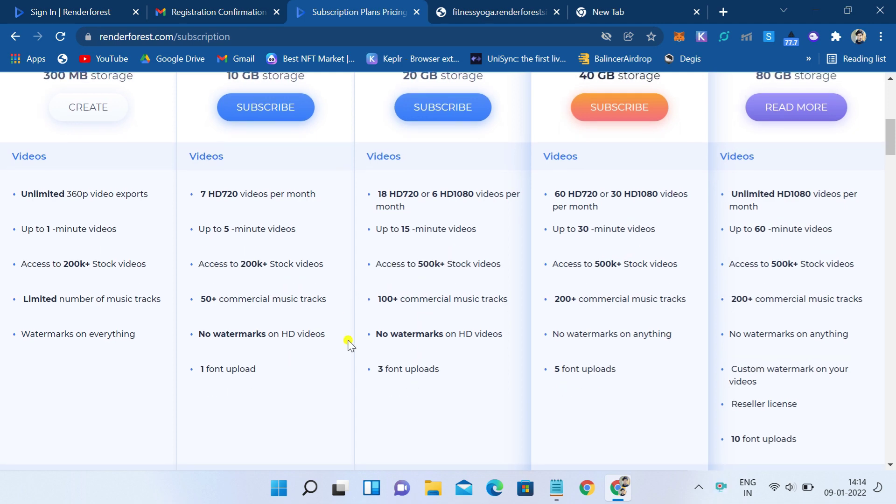